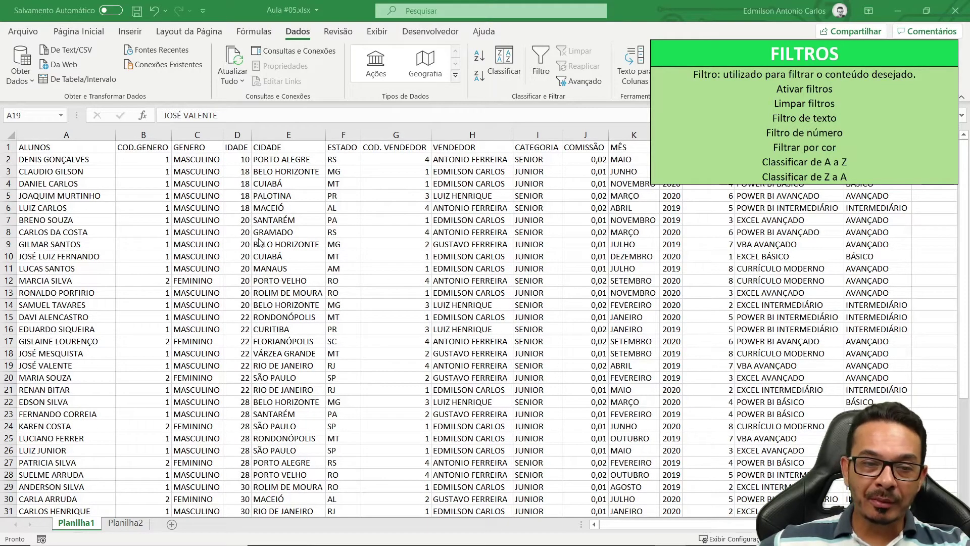
Step: Review the student table's column headers, from ALUNOS through the course columns, and some of its records
click(79, 150)
drag(78, 150, 354, 145)
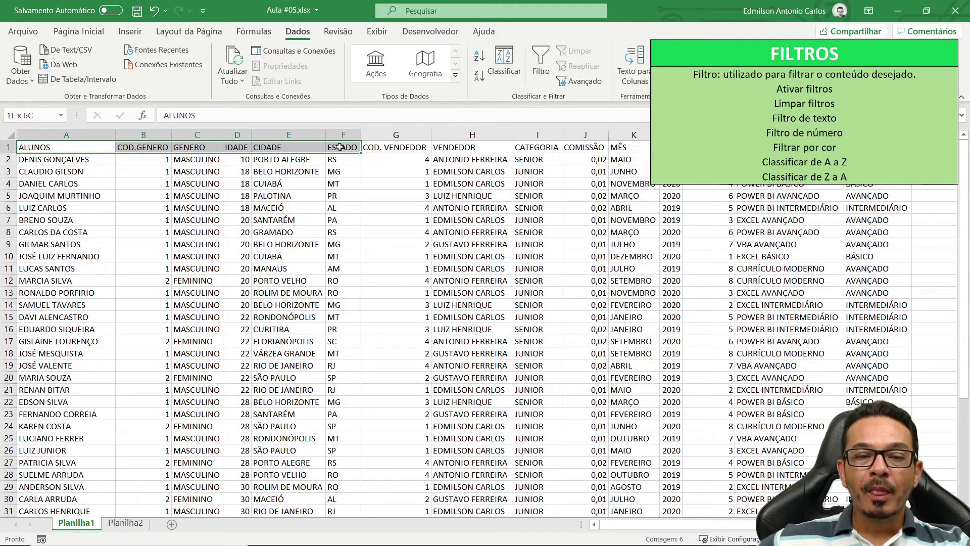
drag(376, 147, 576, 162)
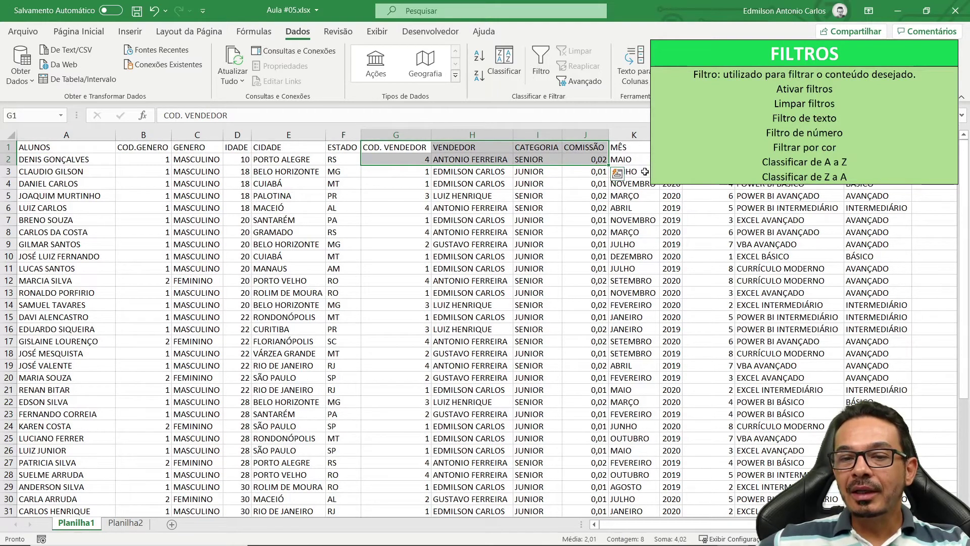
drag(707, 147, 877, 172)
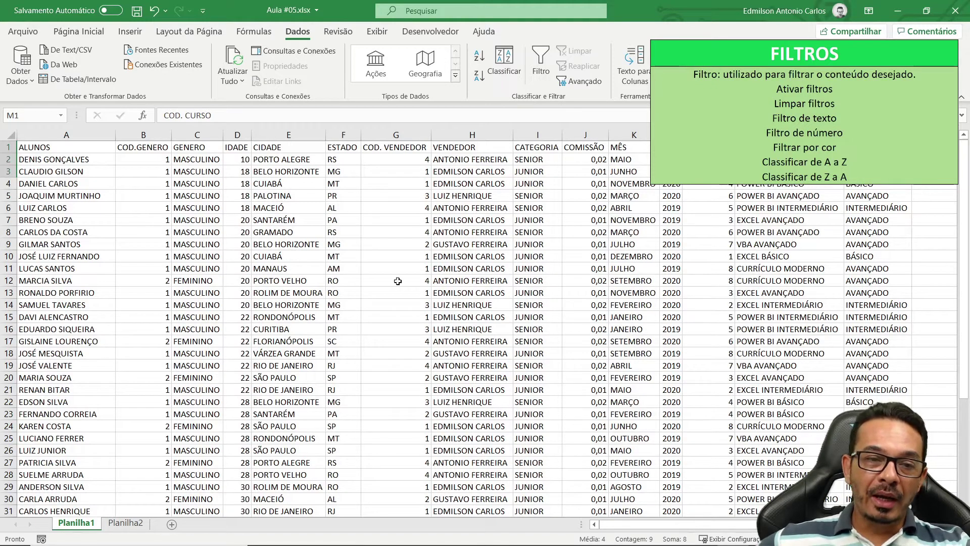
click(289, 291)
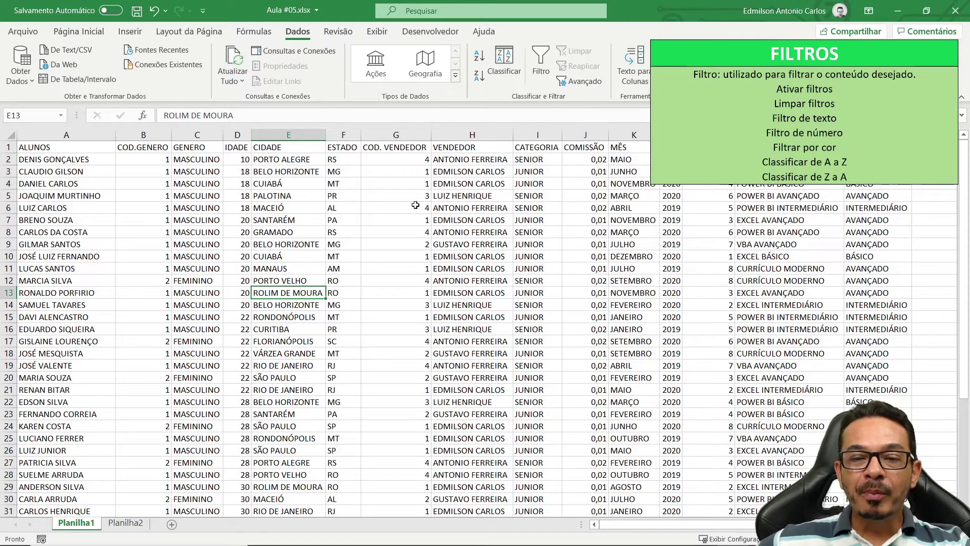
click(671, 159)
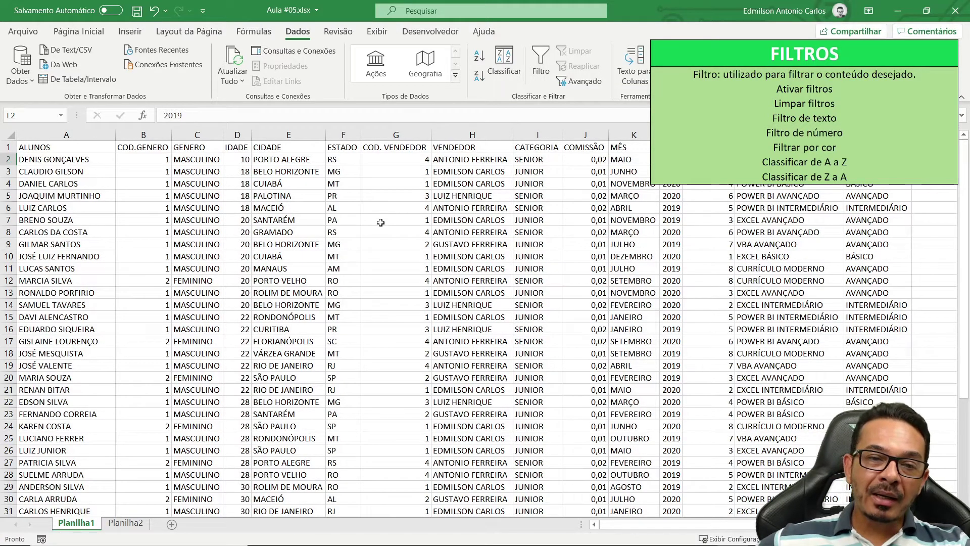
click(256, 247)
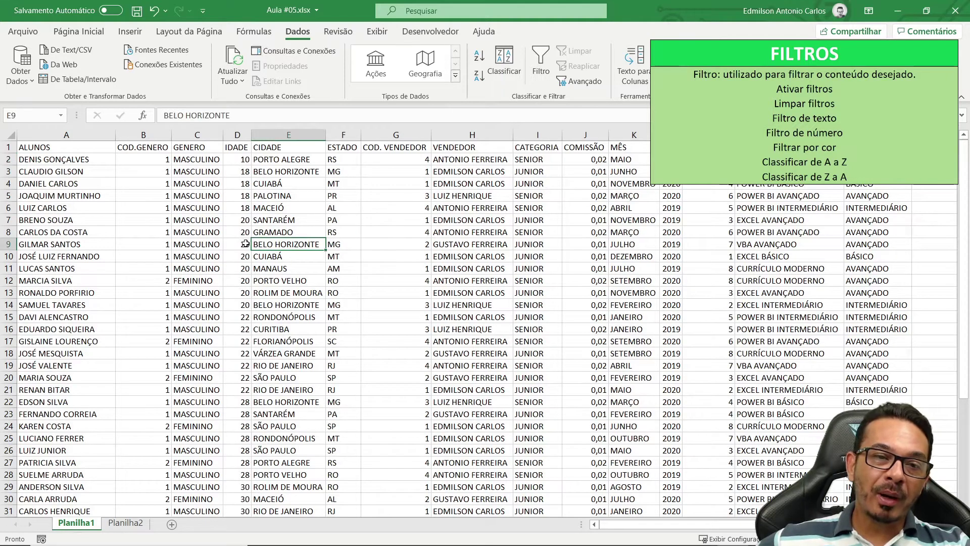
Step: Enable filters on the header row of the student table in Planilha1
click(88, 31)
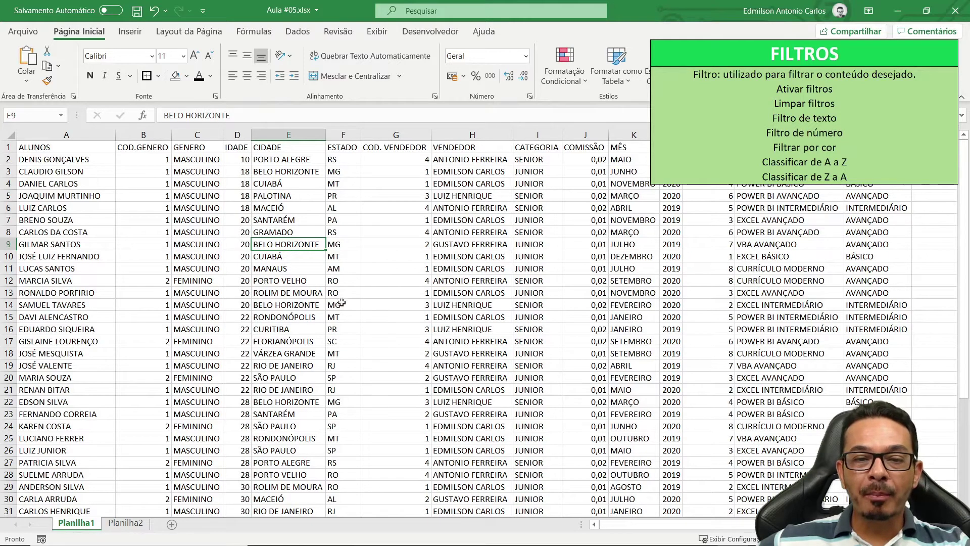
click(281, 222)
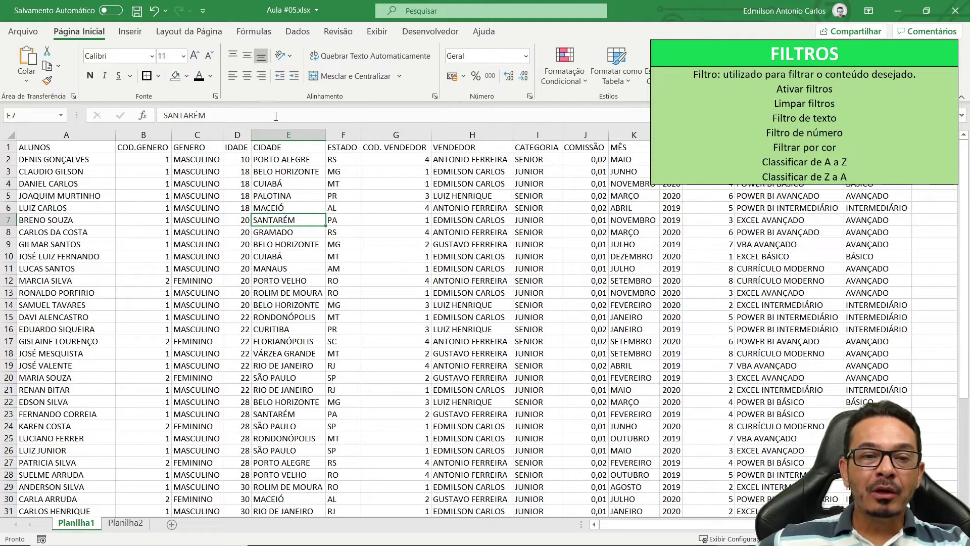
click(298, 31)
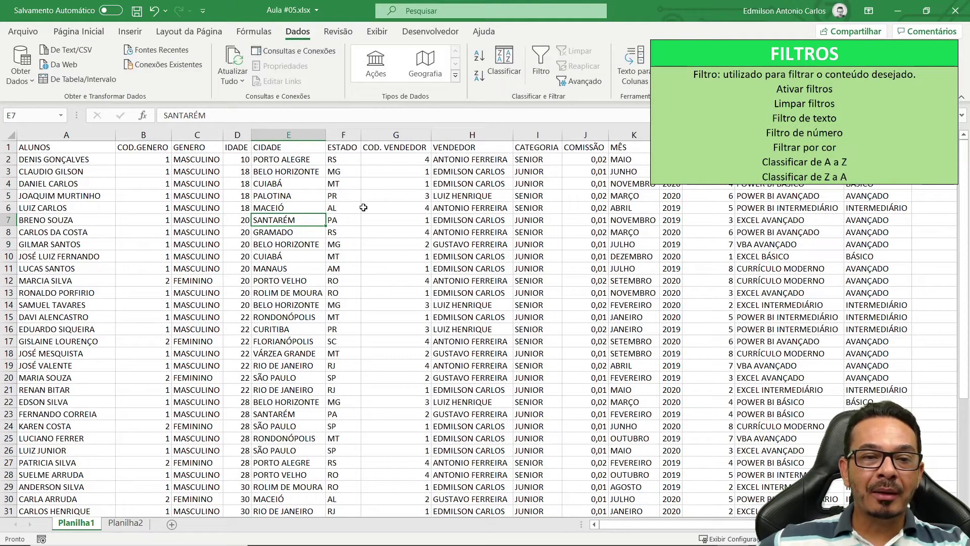
click(537, 63)
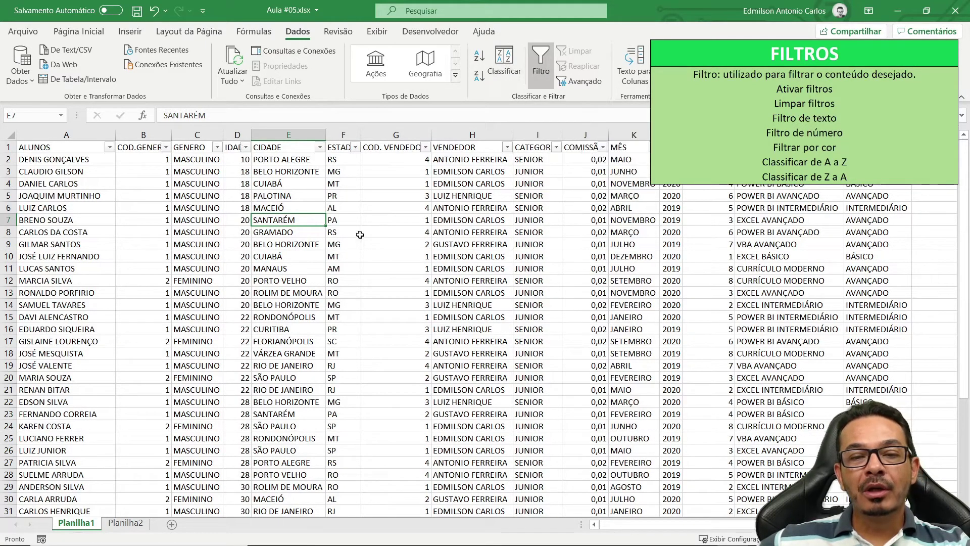
click(288, 281)
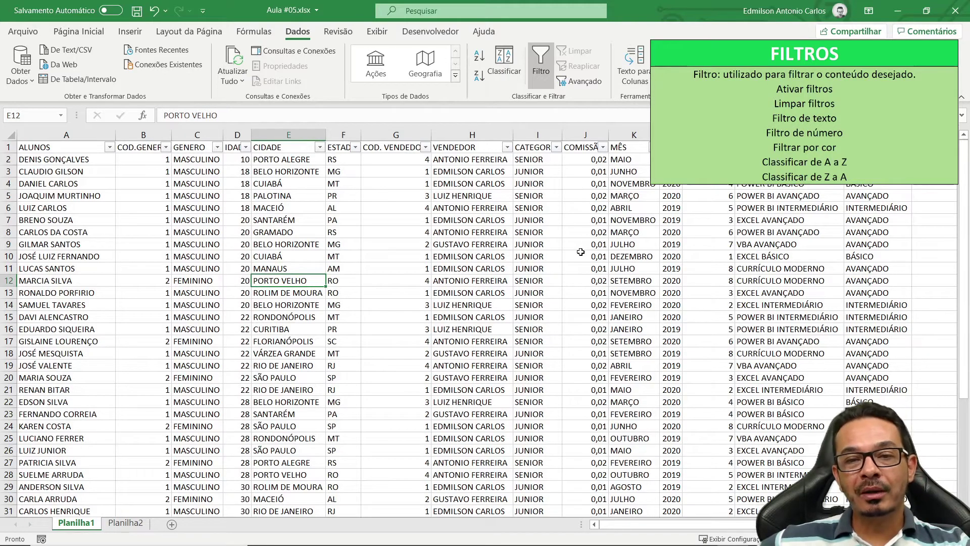
click(166, 218)
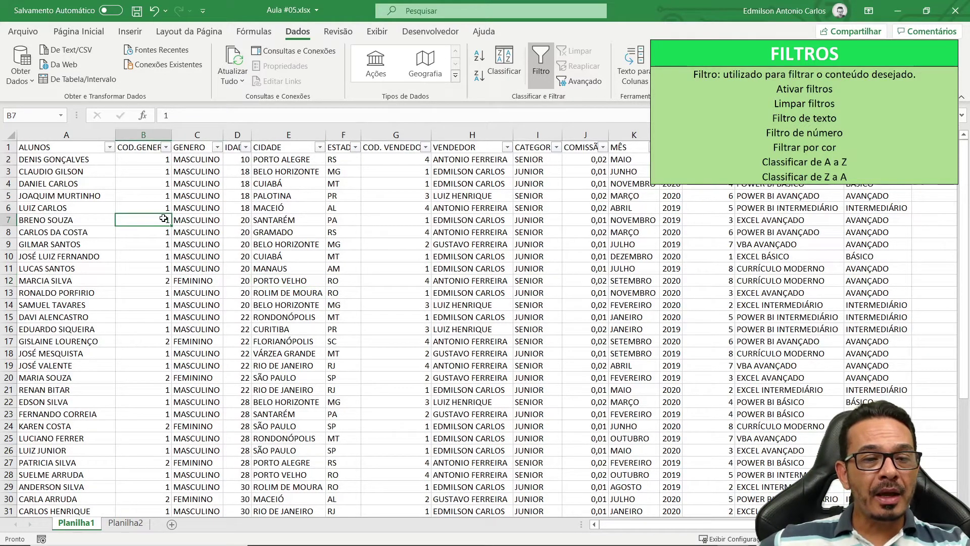
Step: Examine the filter and sort options offered for the ALUNOS and IDADE columns, leaving the data unfiltered
click(109, 147)
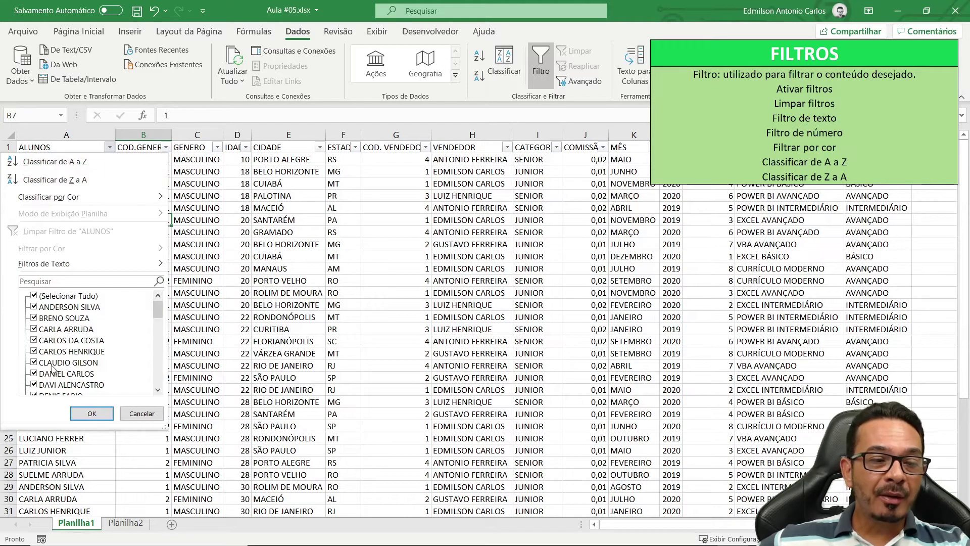
key(Escape)
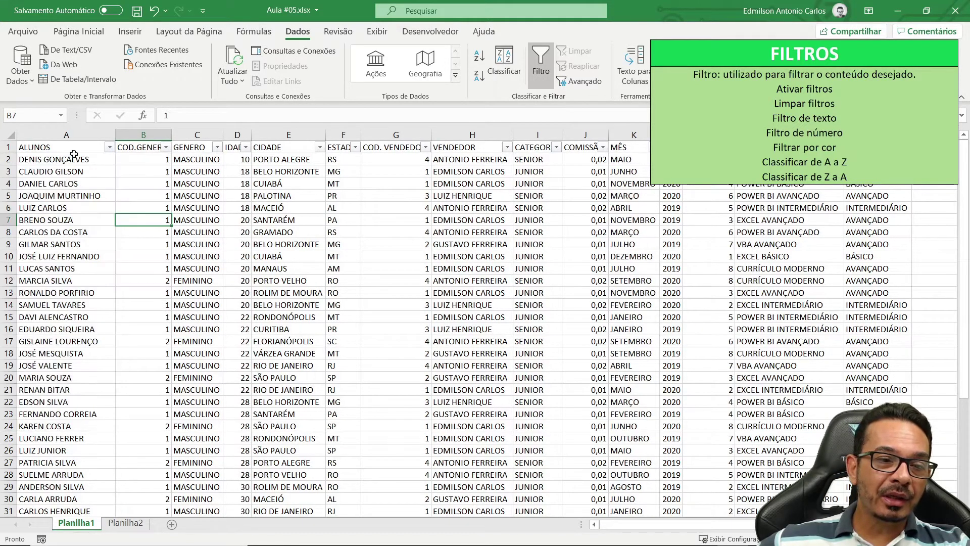
click(109, 148)
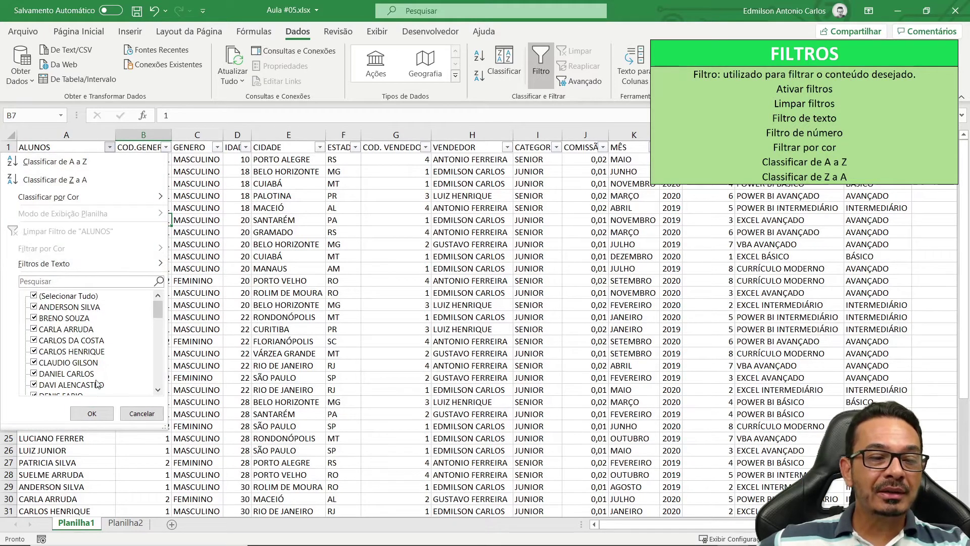
click(204, 314)
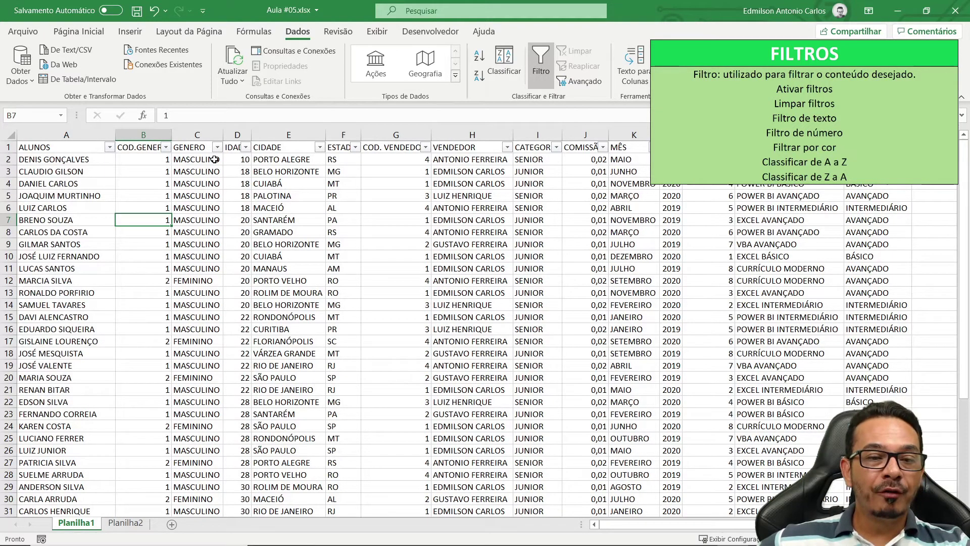
click(246, 147)
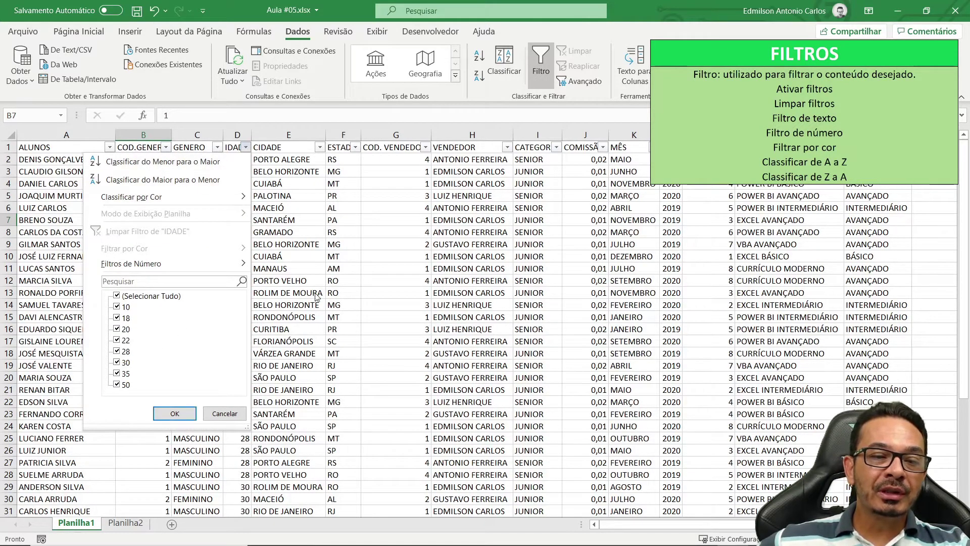
click(339, 280)
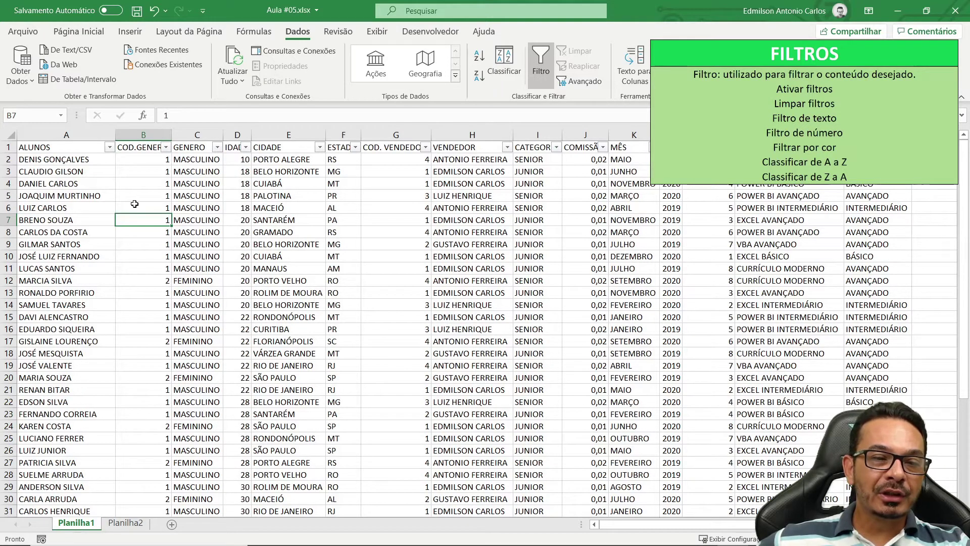
Step: Compare the text filter options of the GENERO column with the number filter options of the IDADE column
click(217, 147)
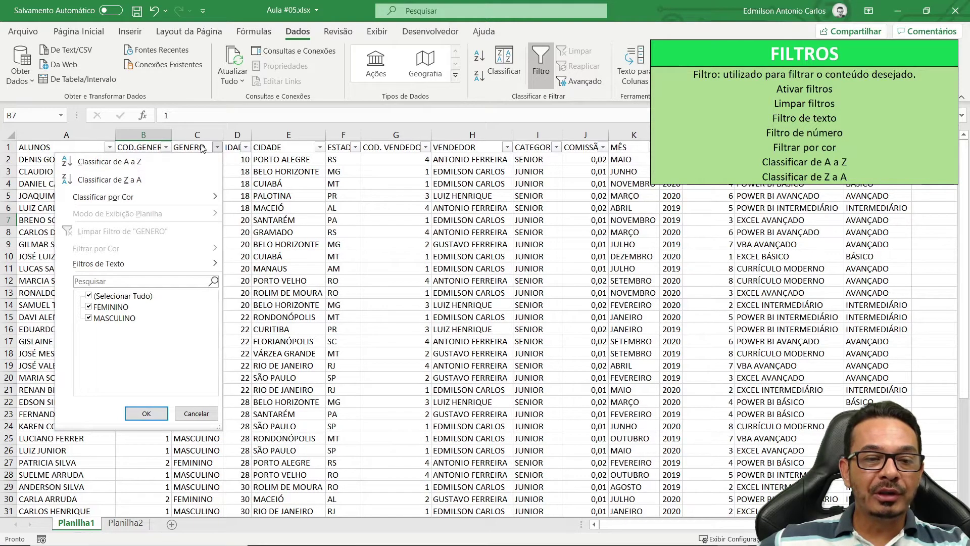
mouse_move(121, 265)
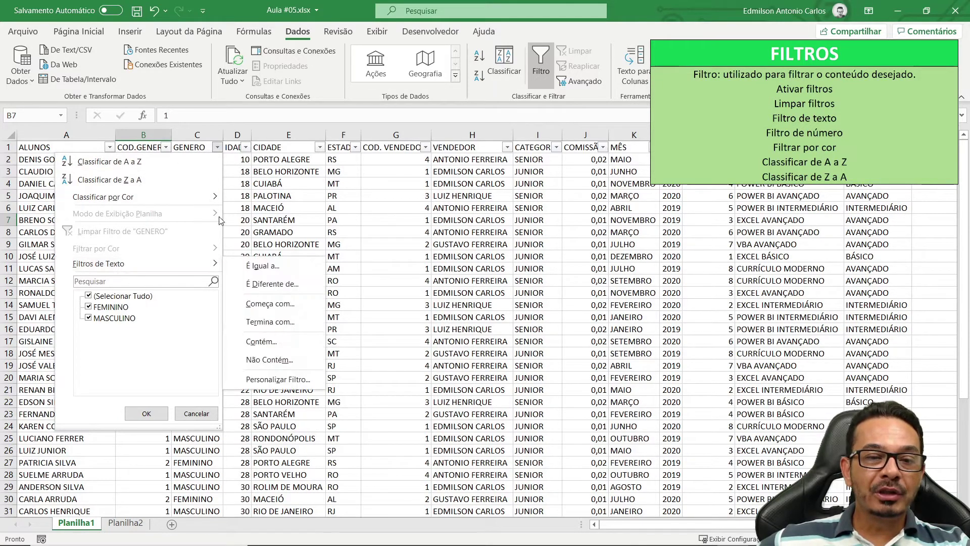
click(256, 174)
click(246, 147)
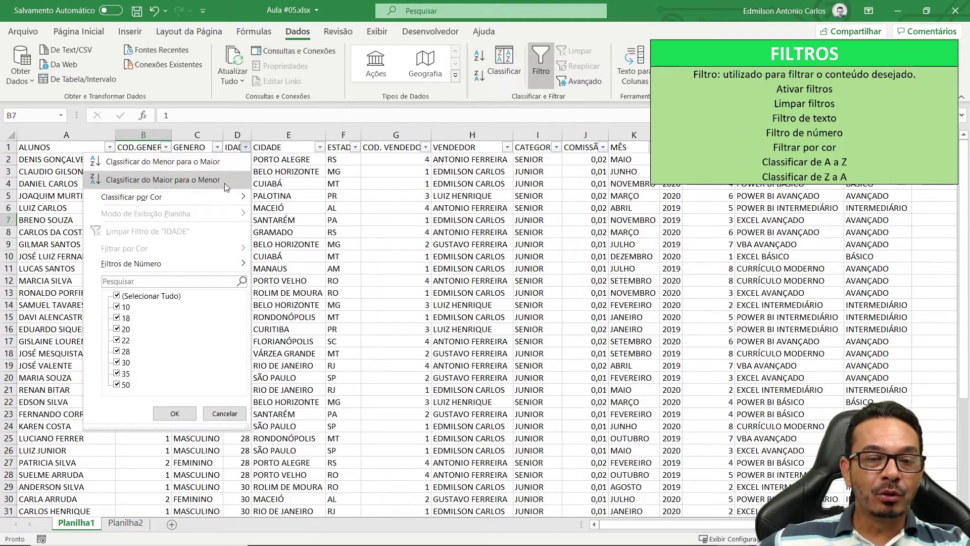
mouse_move(162, 268)
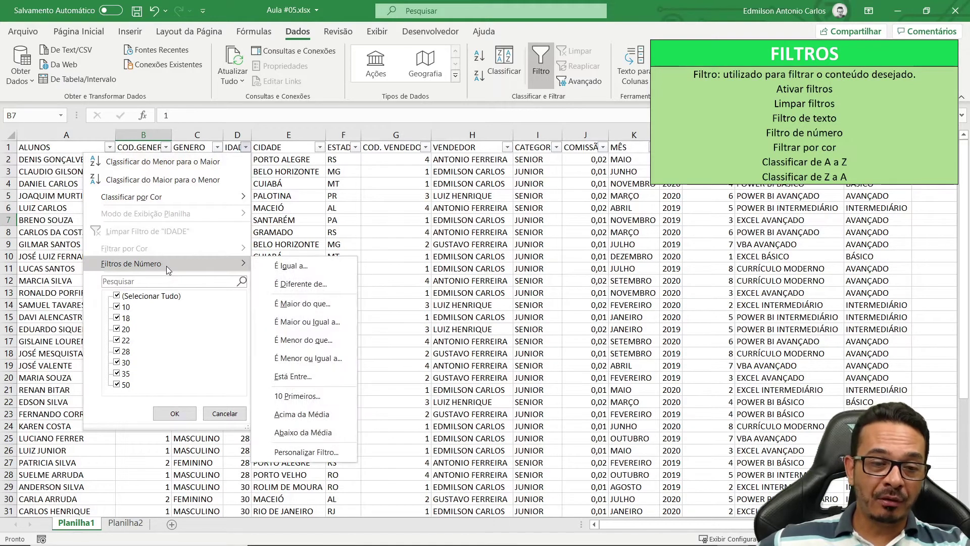
click(410, 230)
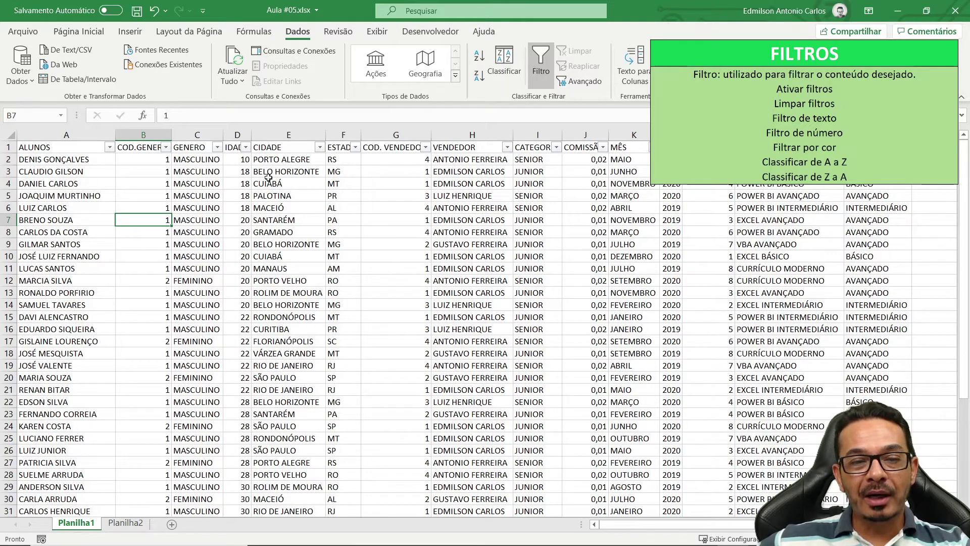
Step: Turn the table's header filters off and back on
click(541, 66)
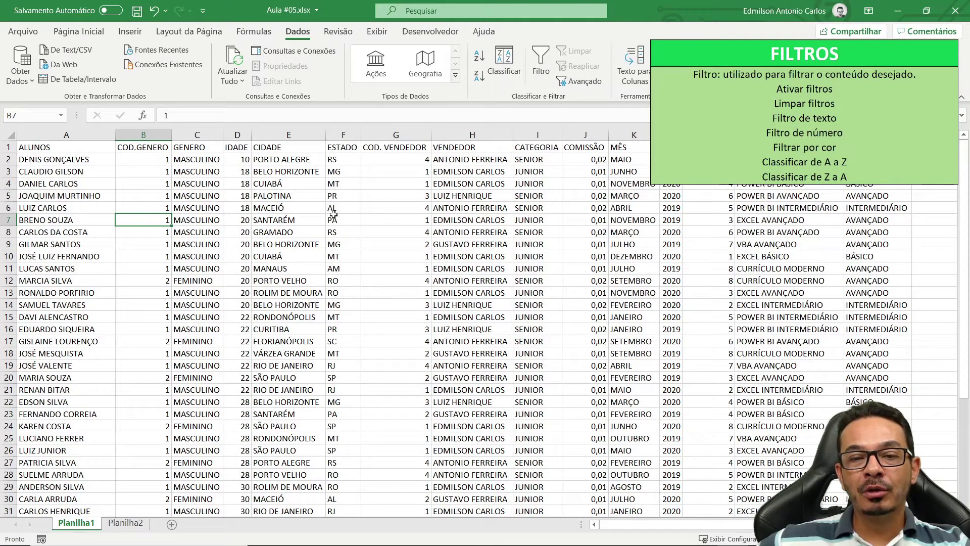
click(548, 63)
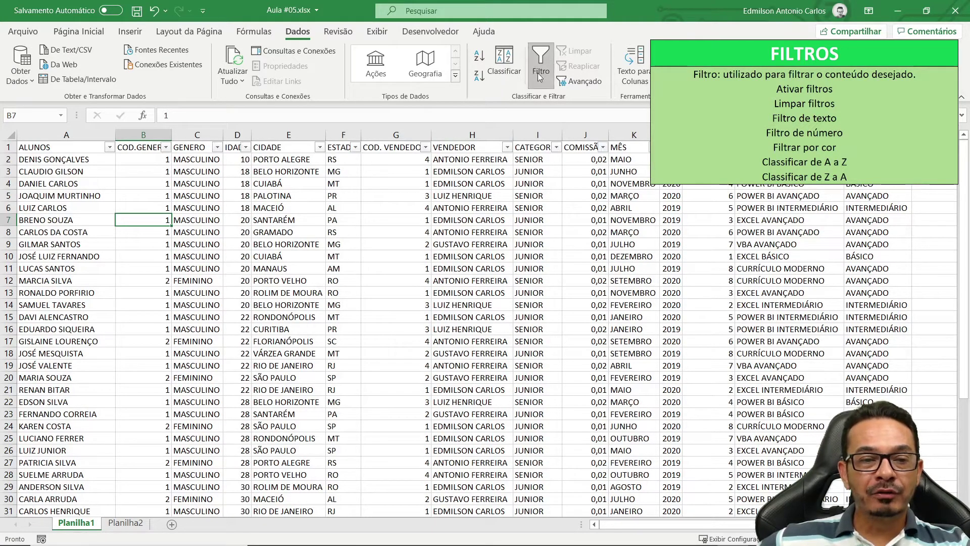
click(76, 241)
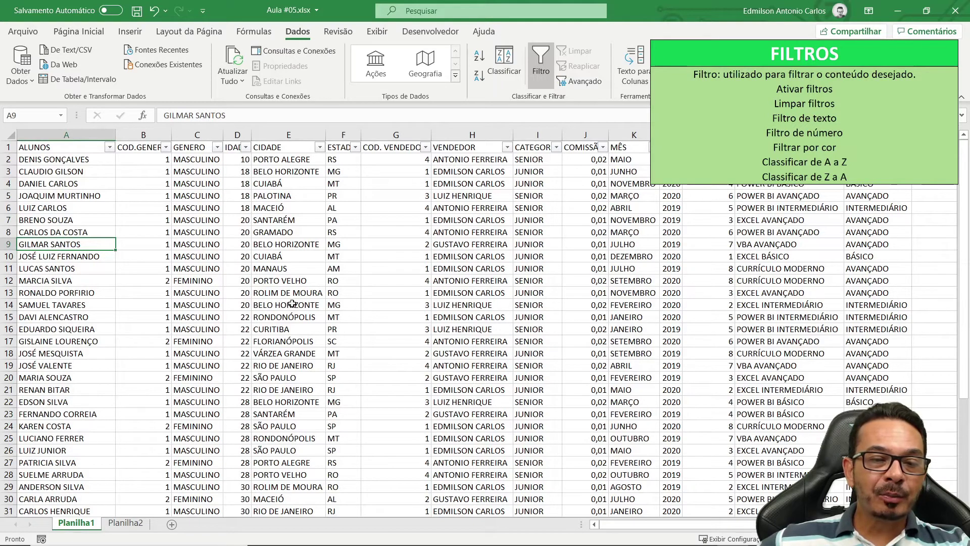
Step: Filter the ALUNOS column to show only the student recorded in row 24
click(109, 147)
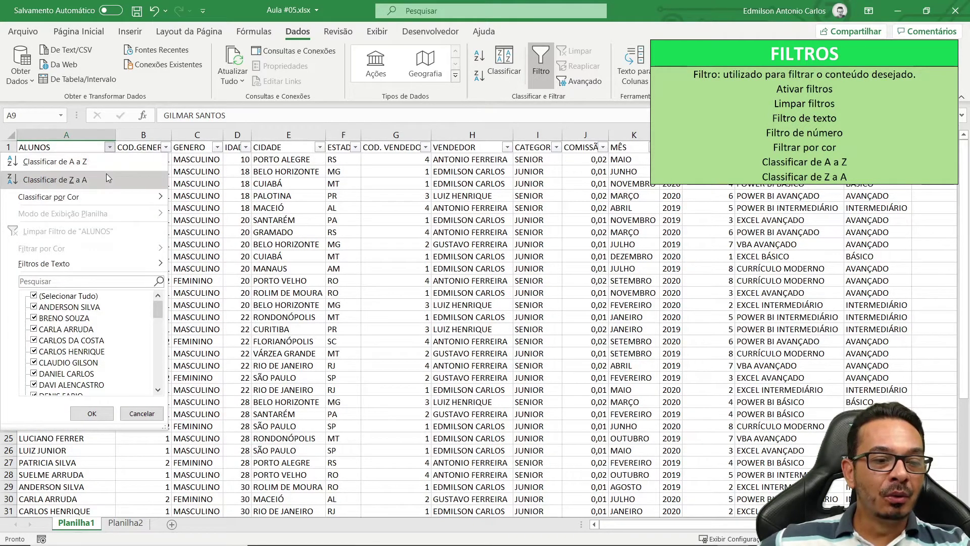
click(34, 296)
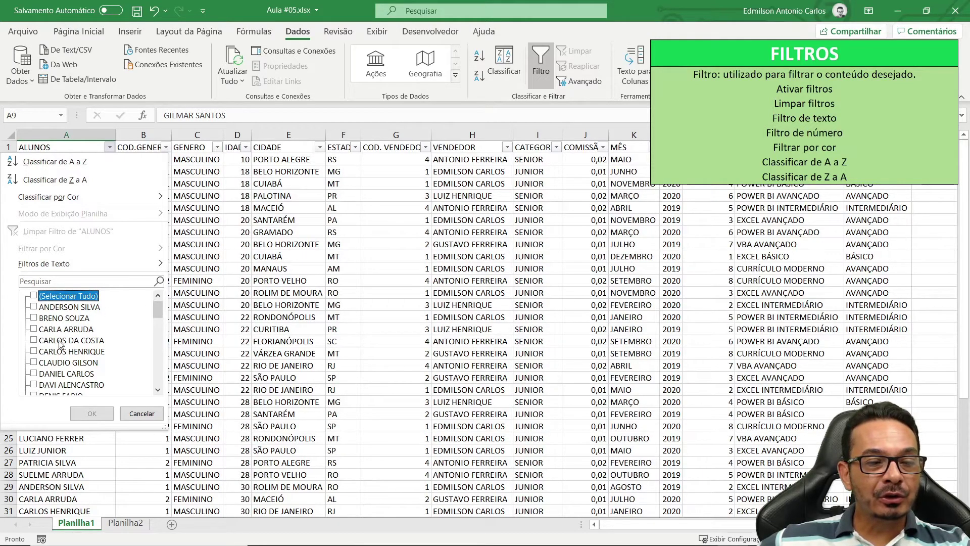
drag(160, 314, 171, 353)
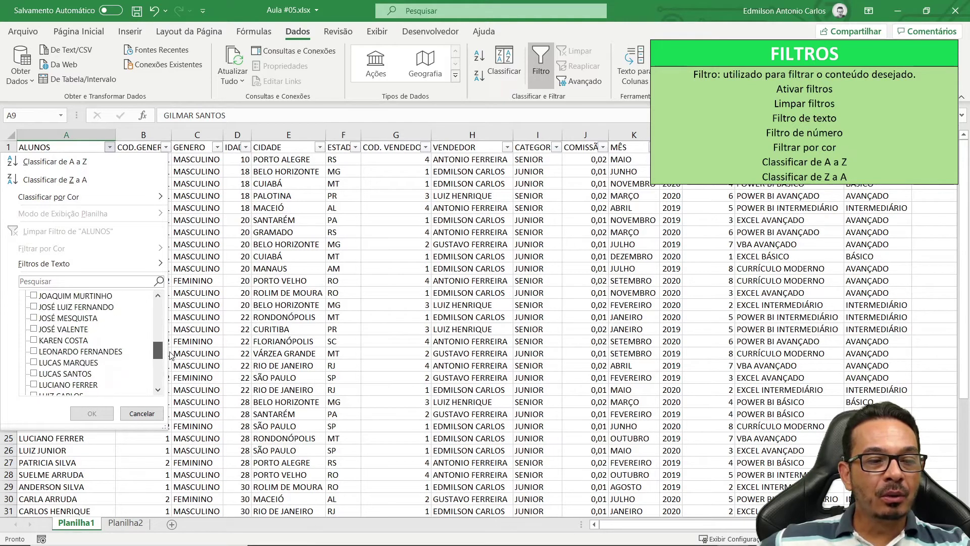
click(34, 340)
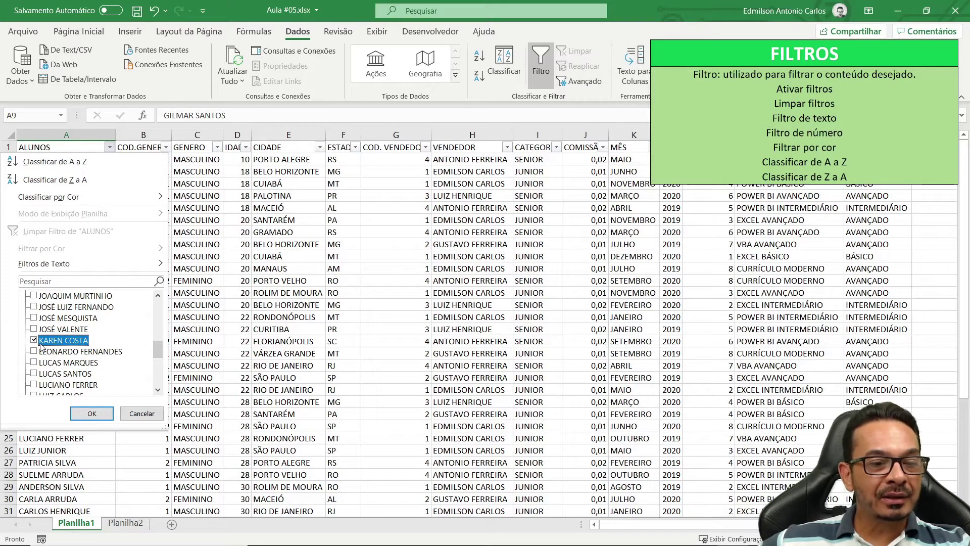
click(90, 416)
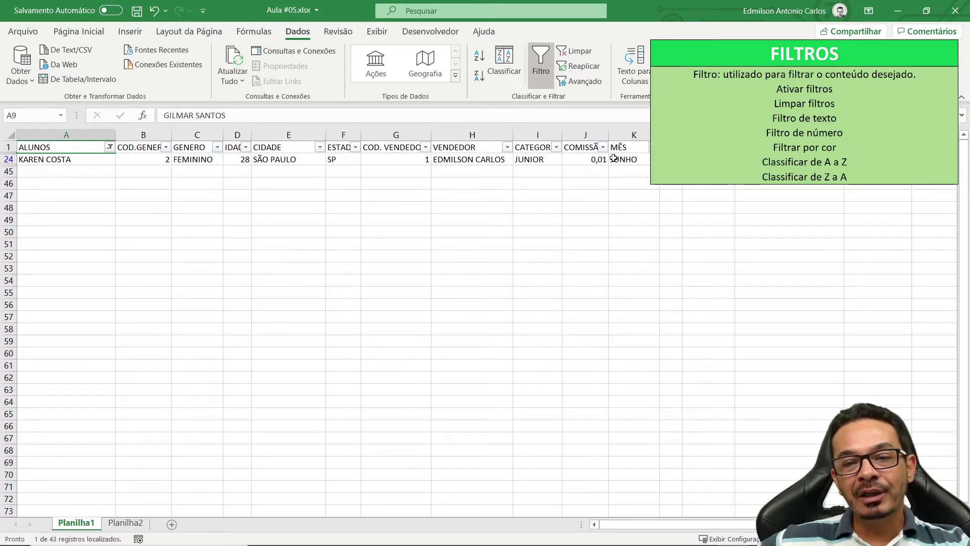
Step: Clear the filter from the ALUNOS column
click(110, 148)
click(219, 198)
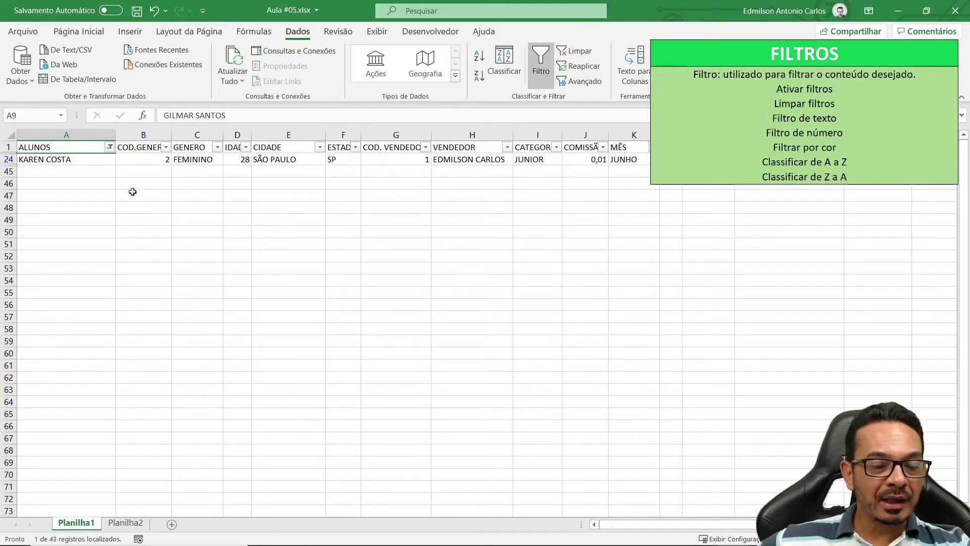
click(109, 148)
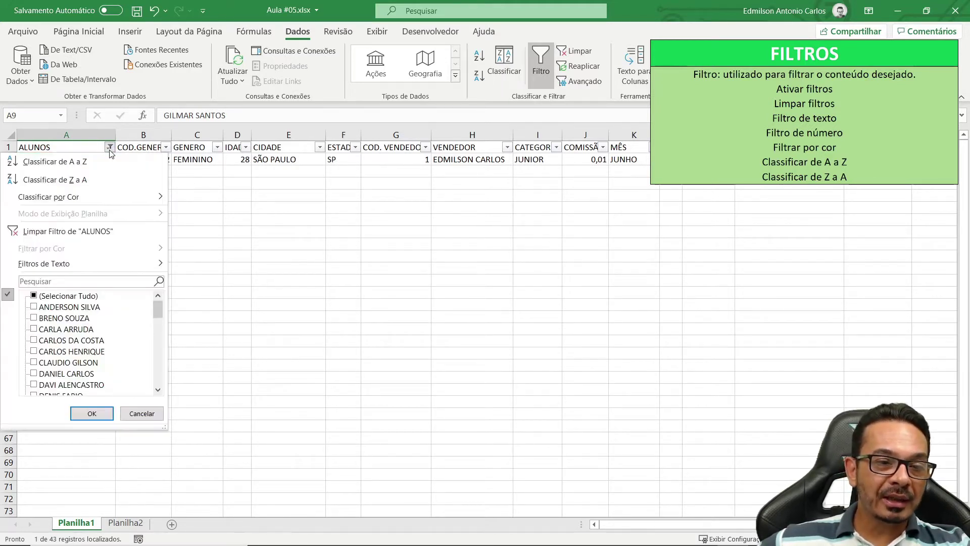
click(60, 232)
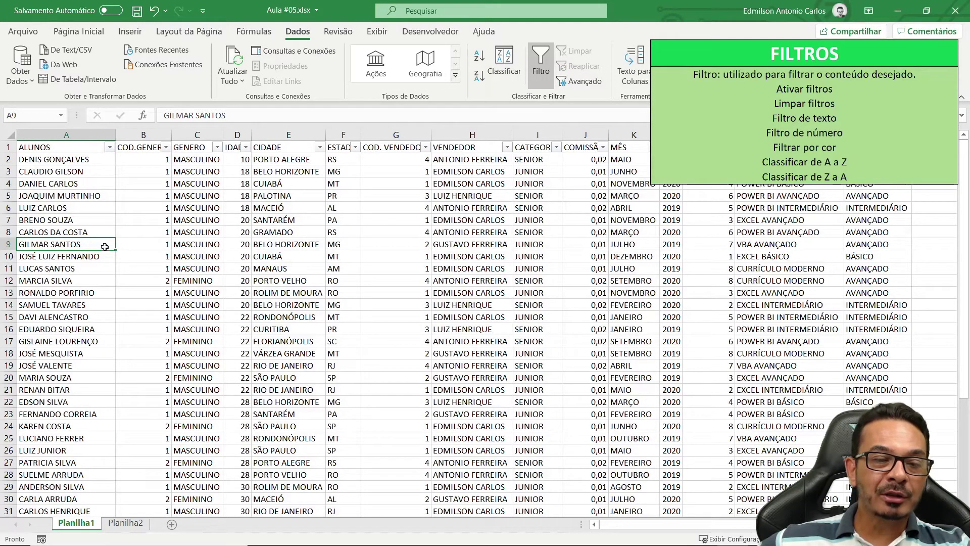
Step: Filter the ALUNOS column to show only the student recorded in row 29, and clear that filter again
click(110, 147)
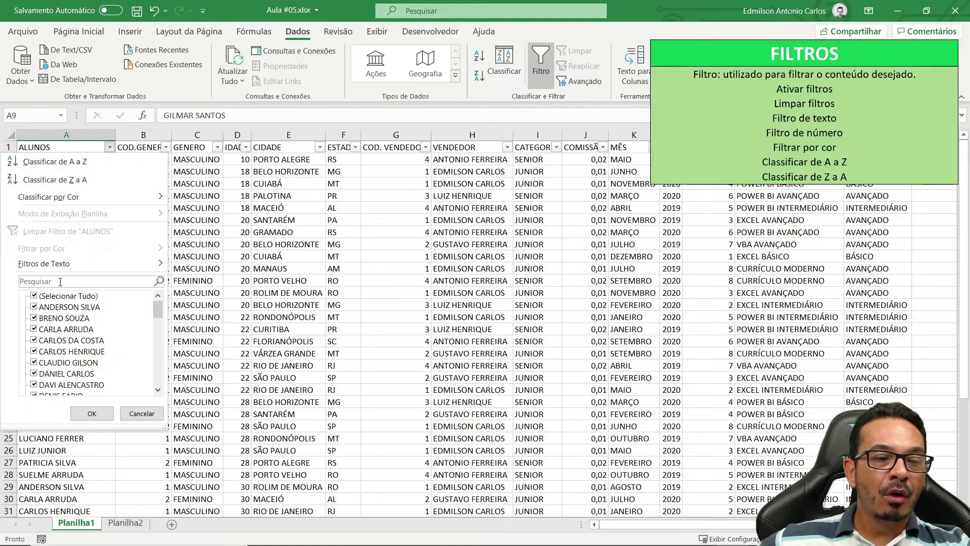
click(37, 297)
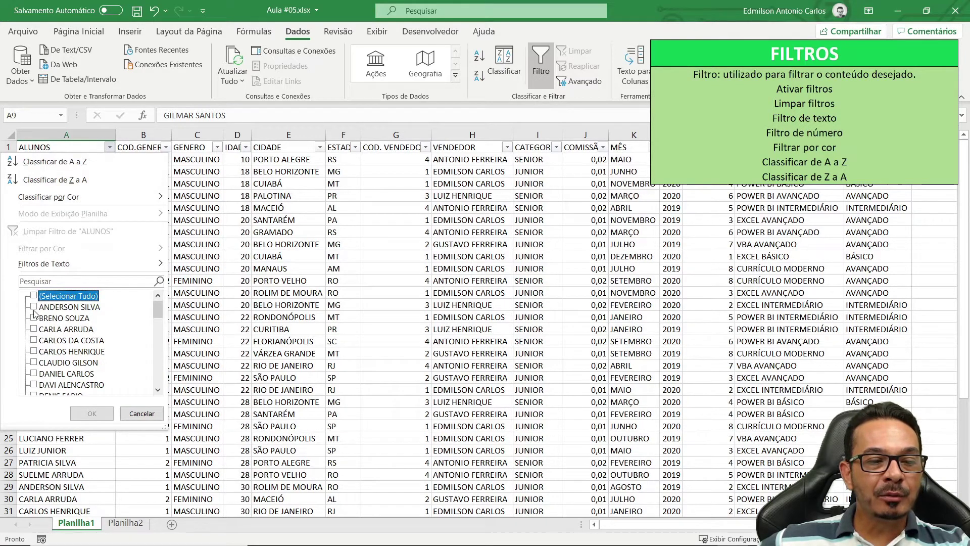
click(33, 307)
click(92, 413)
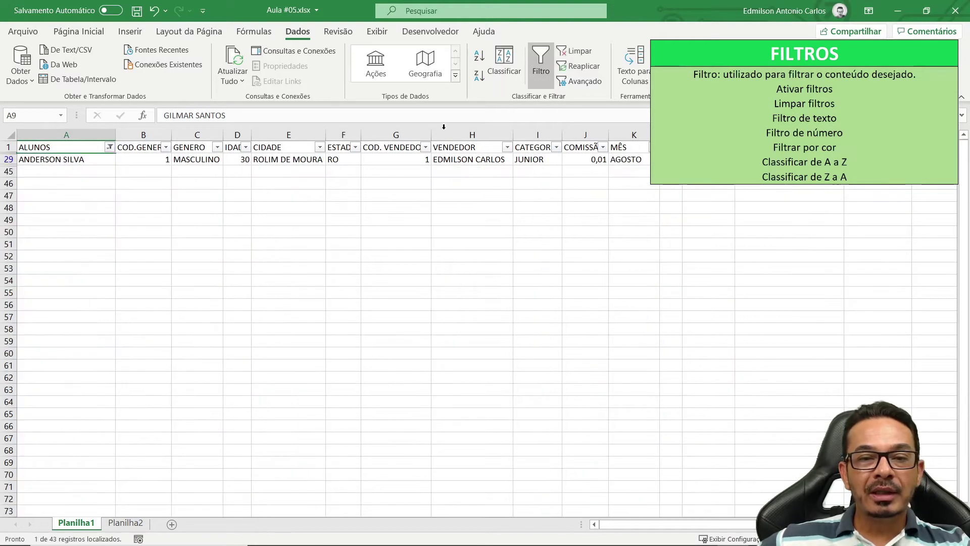
click(578, 53)
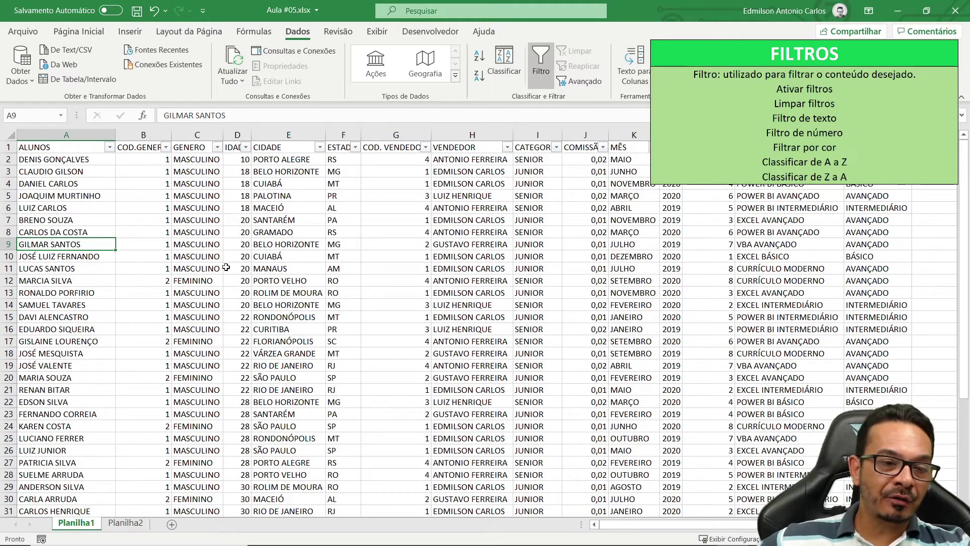
click(90, 200)
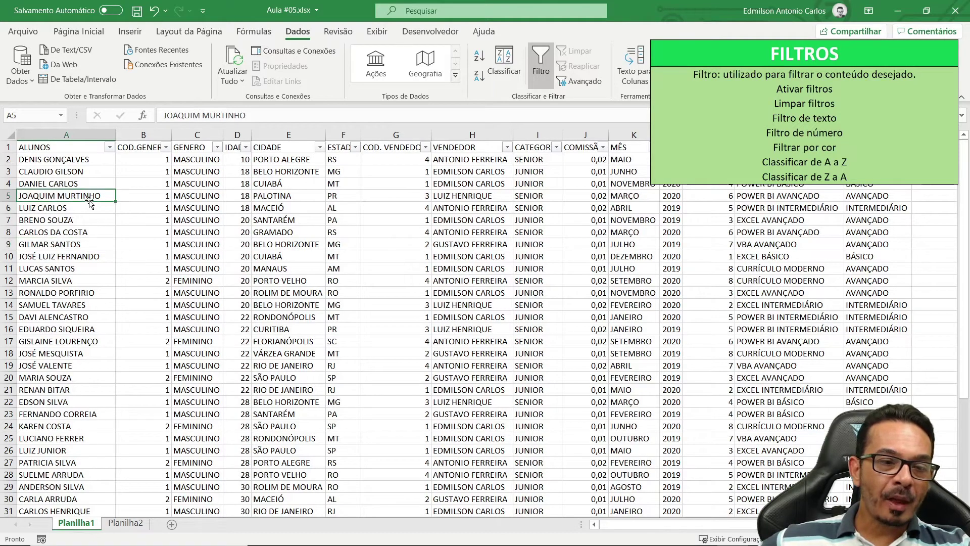
Step: Filter the IDADE column to show only the ages 10, 20 and 30
click(246, 148)
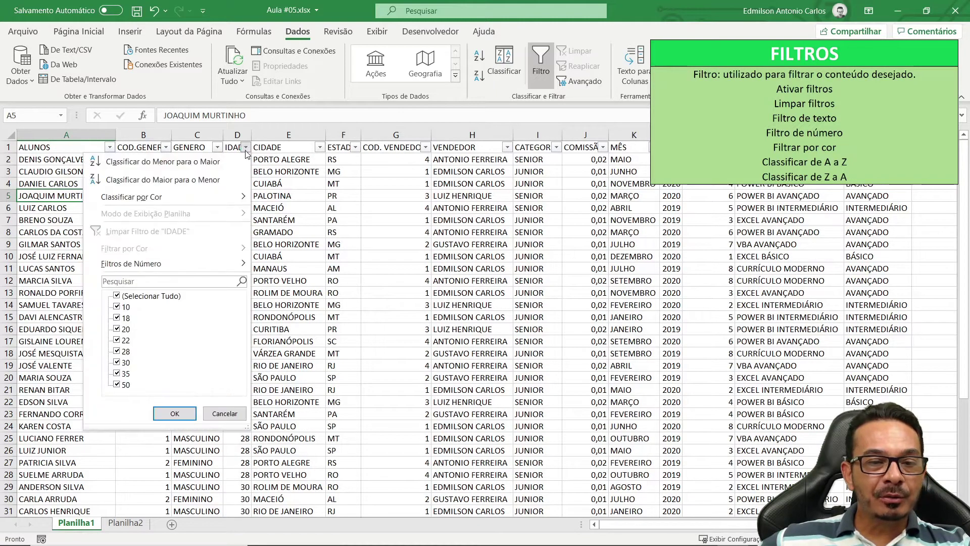
click(117, 296)
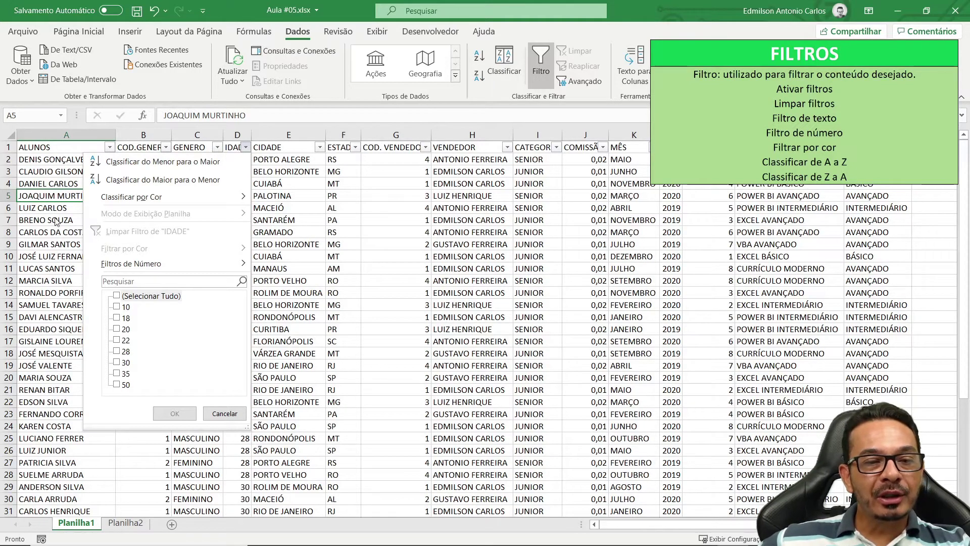
click(117, 307)
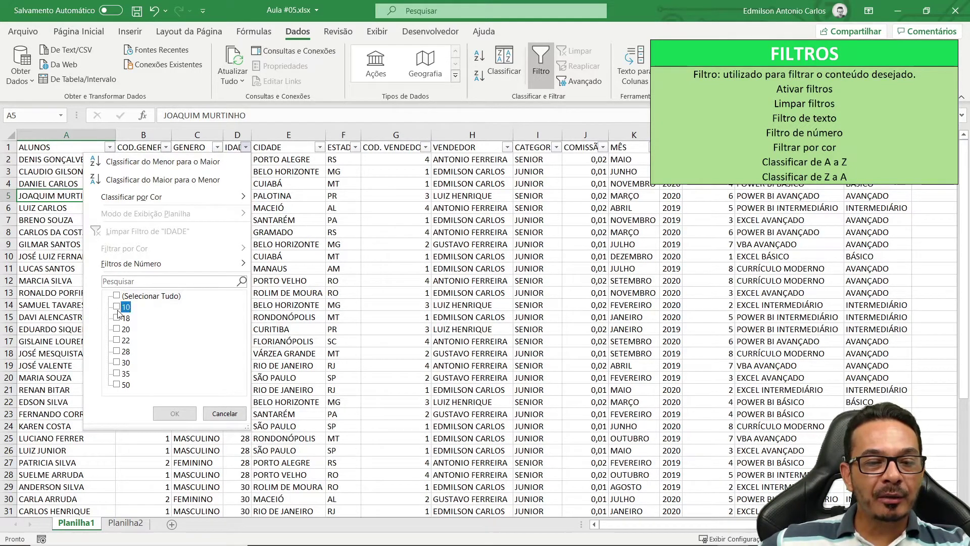
click(116, 329)
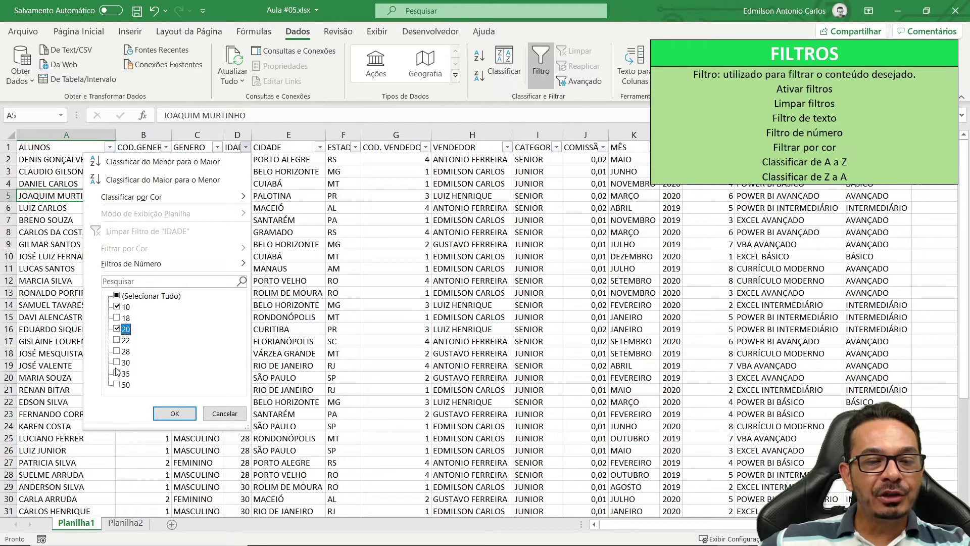
click(116, 362)
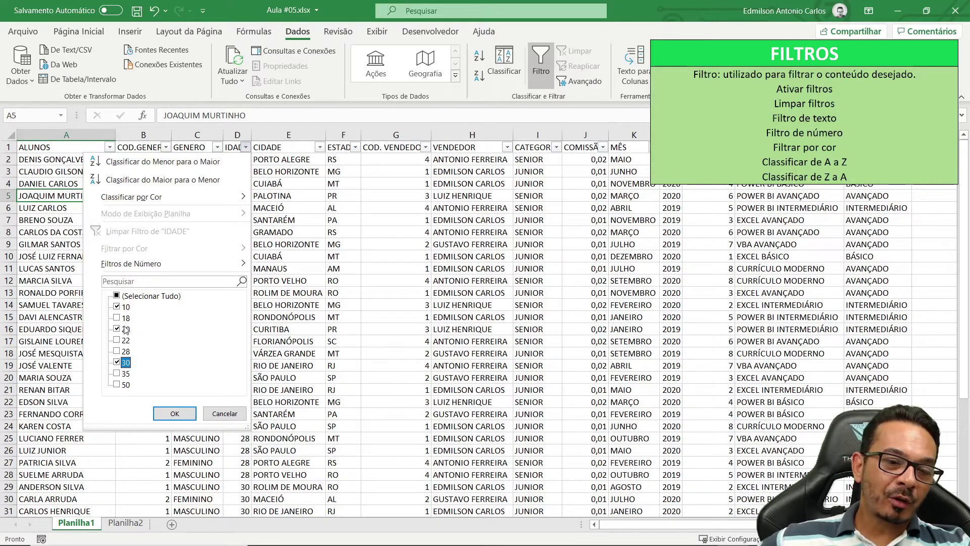
click(173, 414)
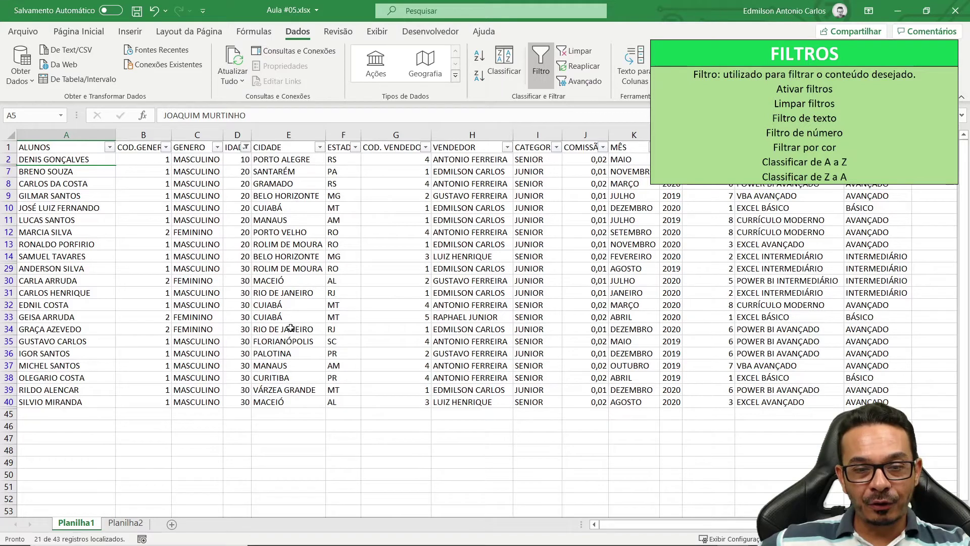
Step: Restrict the VENDEDOR column to the seller with code 1, and clear all filters from the table
click(507, 147)
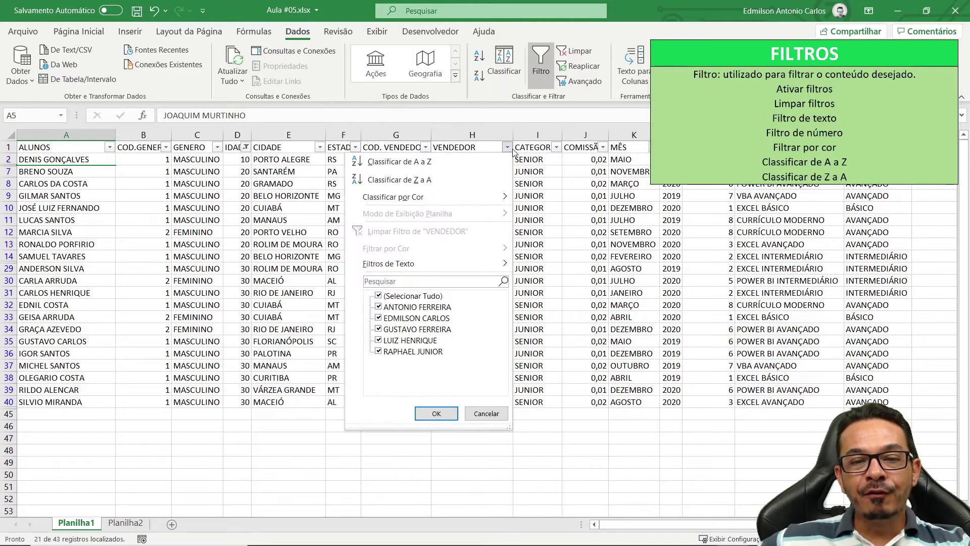
click(378, 296)
click(378, 318)
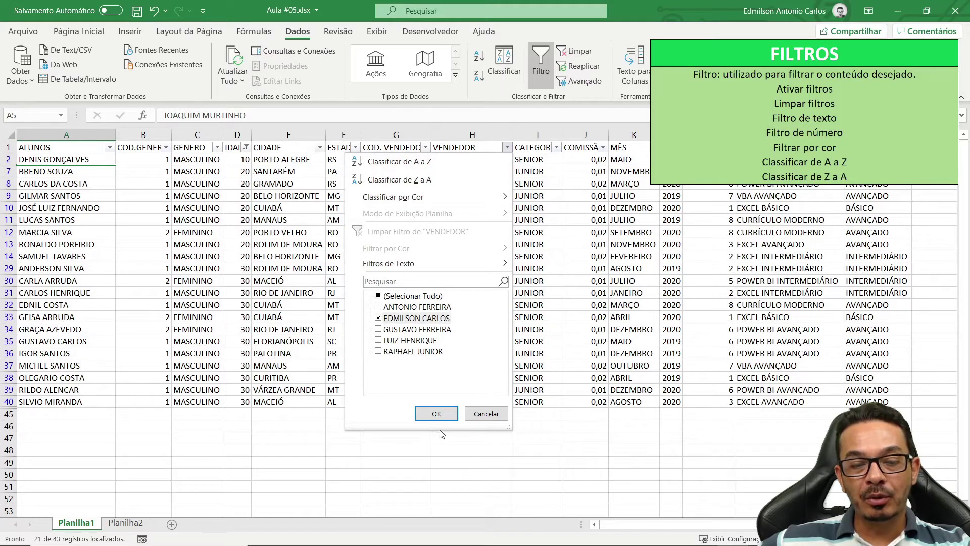
click(436, 413)
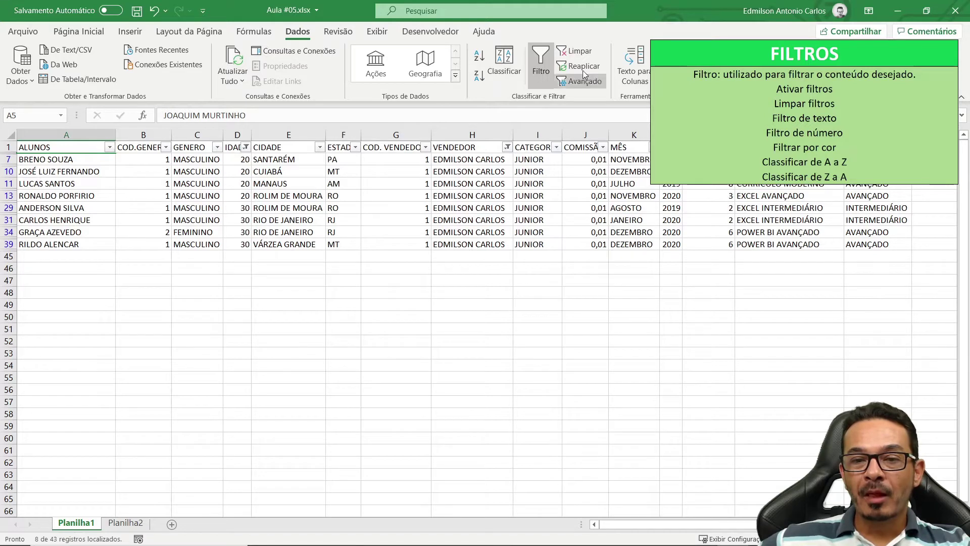
click(578, 51)
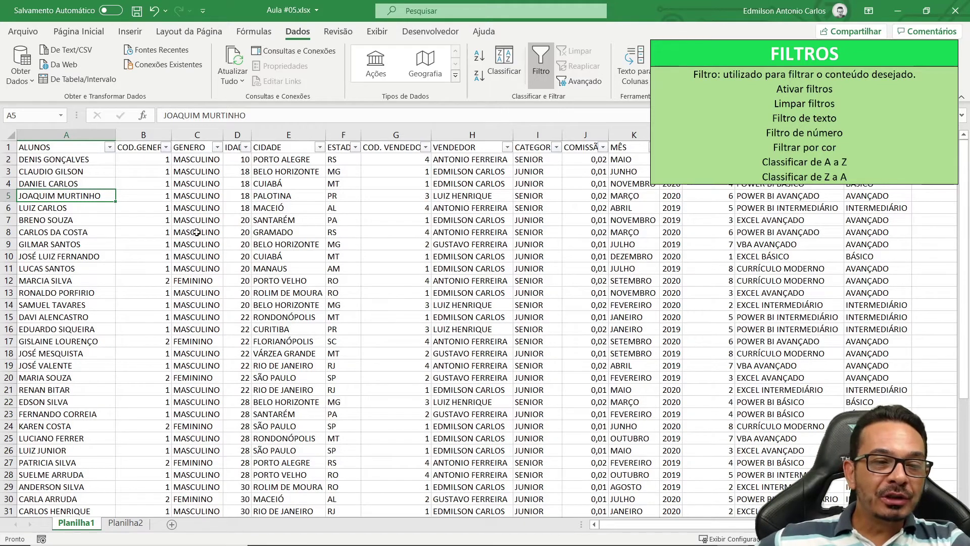
click(192, 217)
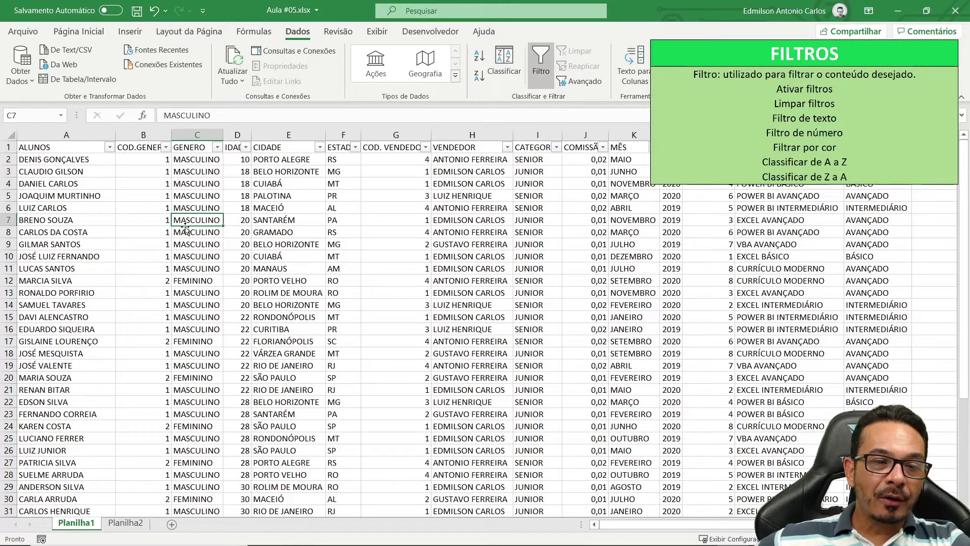
Step: Apply an "É Igual a" text filter to the ALUNOS column, using only the first name of the student in row 8
click(110, 147)
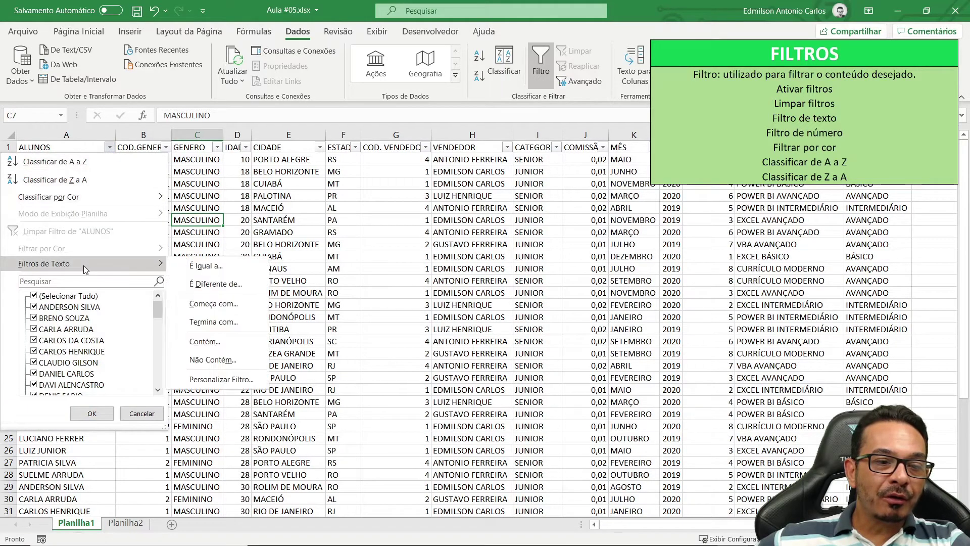
click(525, 249)
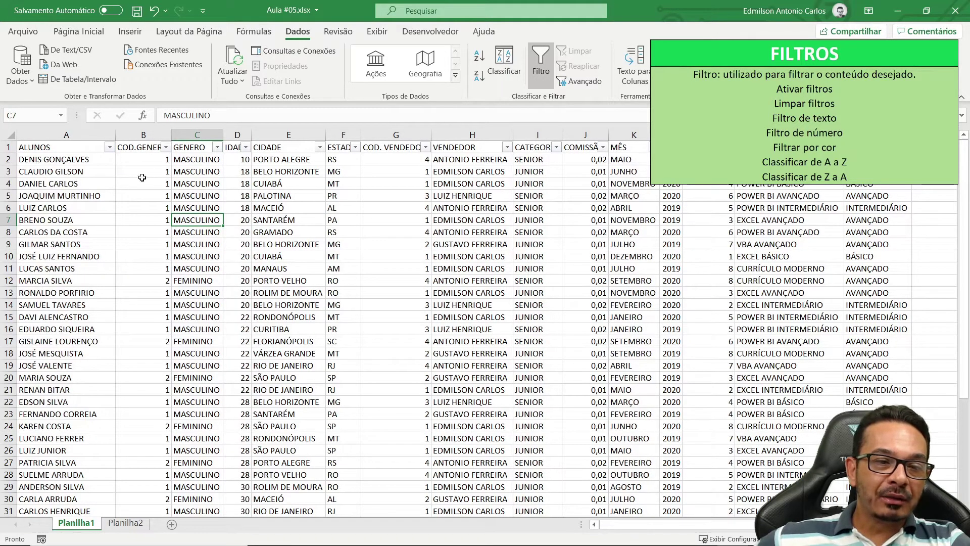
click(109, 147)
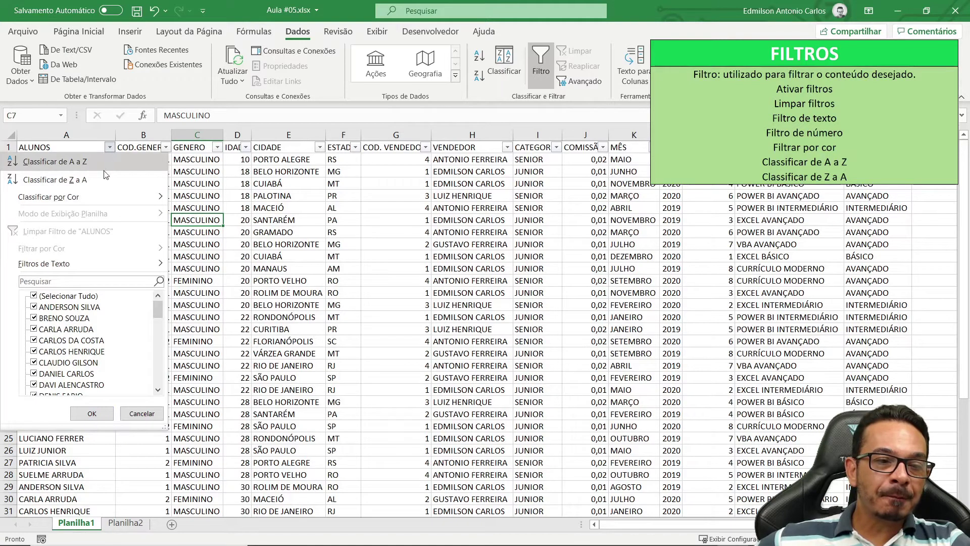
mouse_move(89, 197)
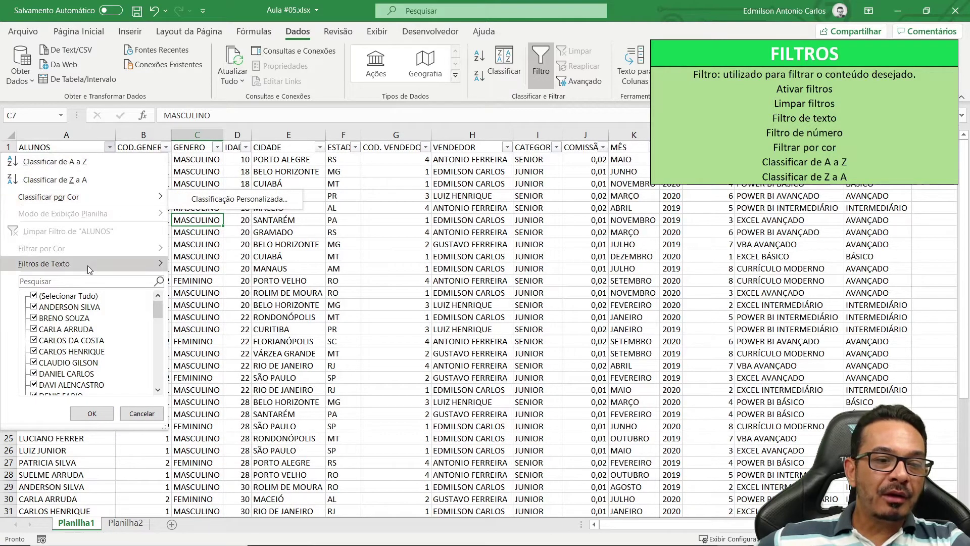
mouse_move(87, 265)
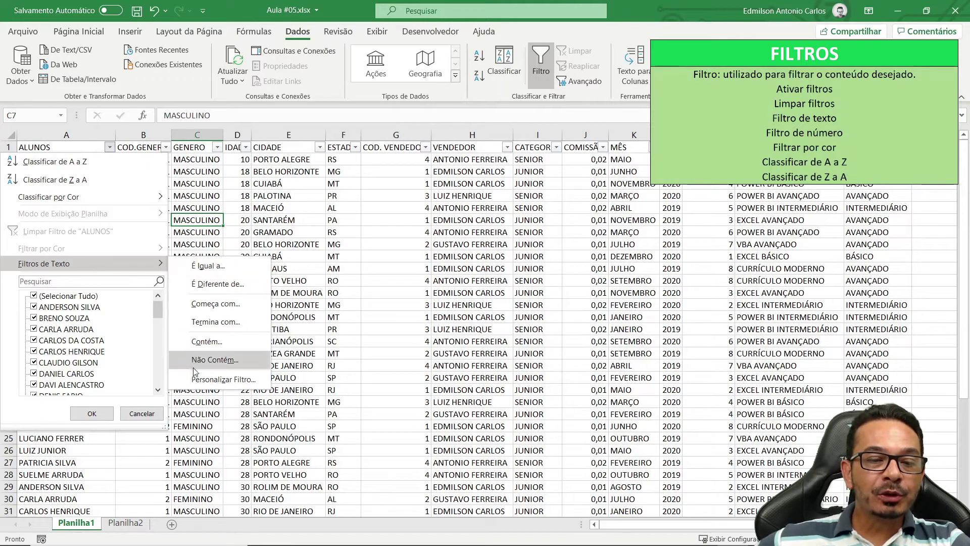
click(208, 267)
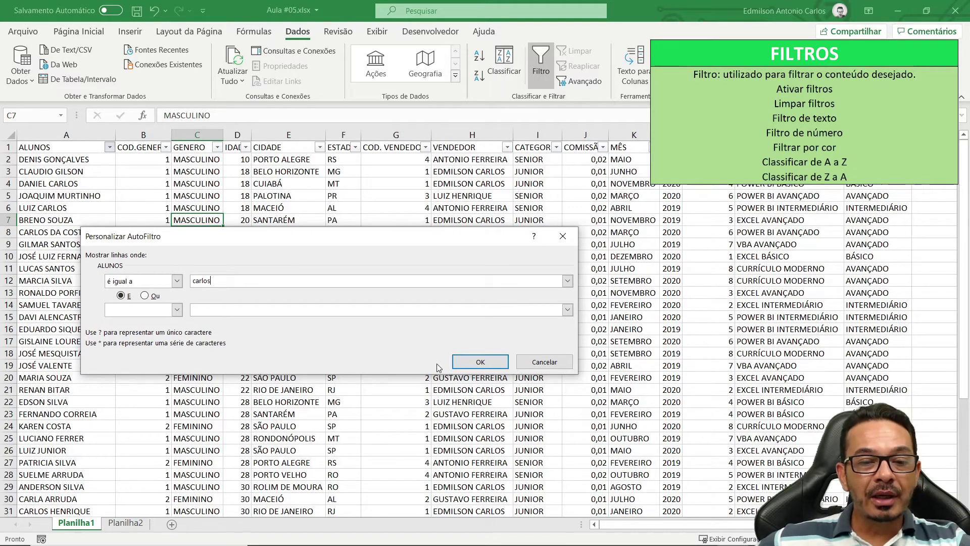
click(464, 362)
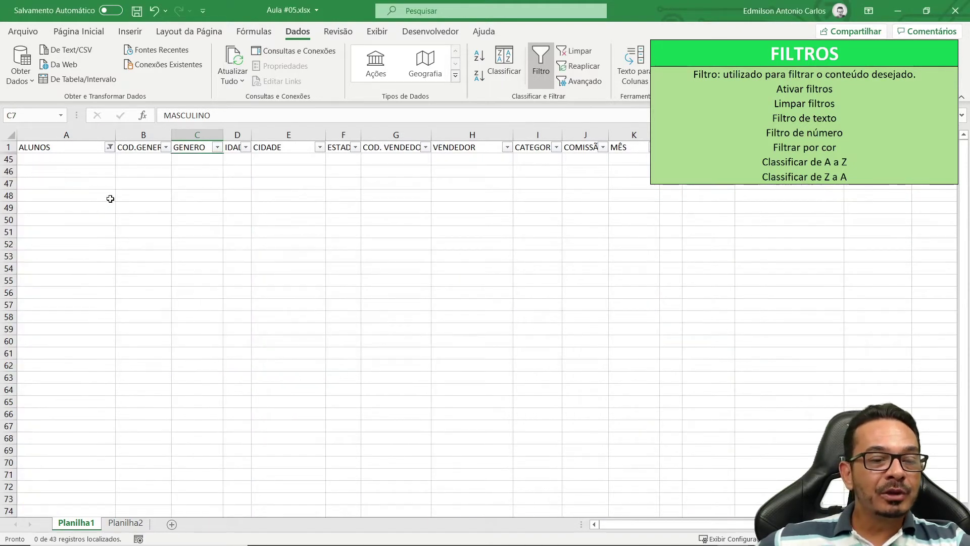
Step: Change the ALUNOS text filter to "Começa com", entering the first name of the student in row 8
click(107, 146)
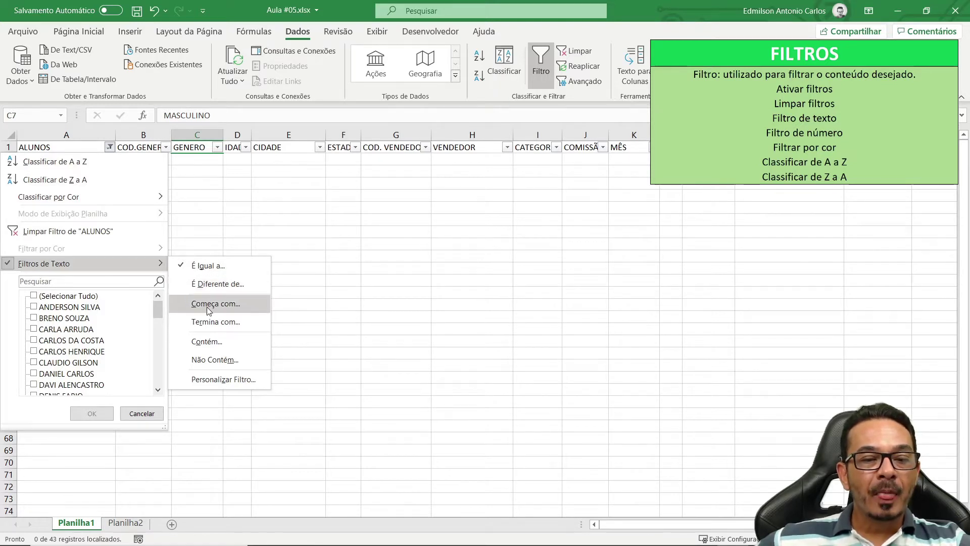
click(208, 305)
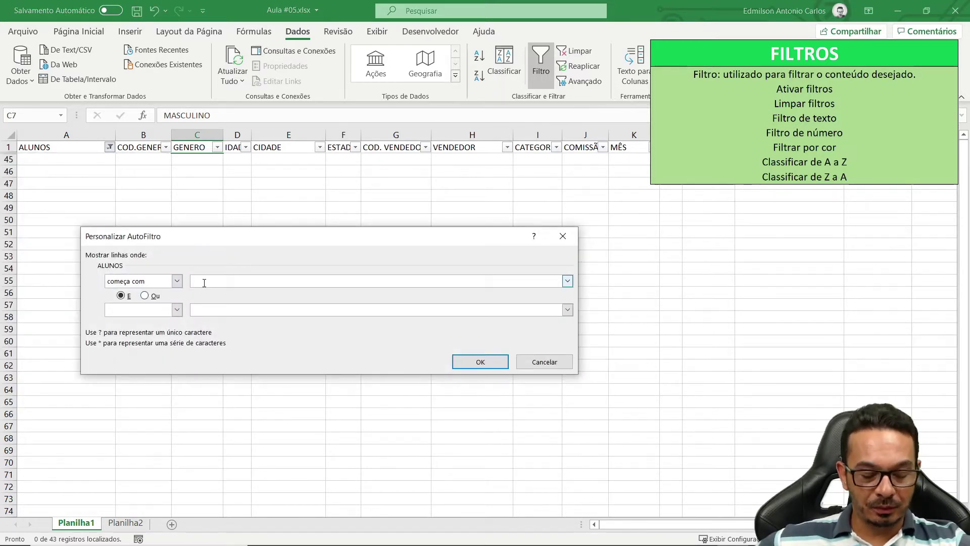
text(carlos)
click(476, 361)
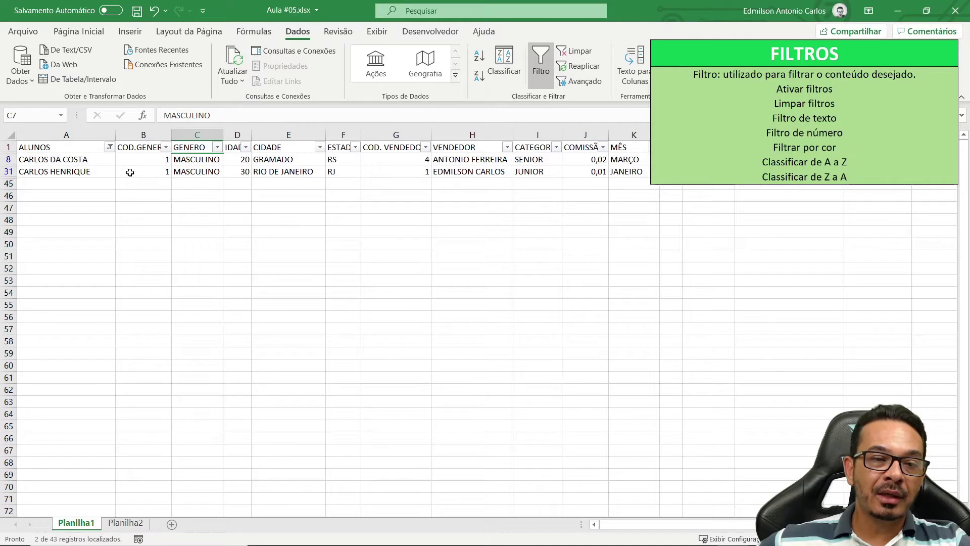
Step: Change the ALUNOS text filter to "Termina com", keeping the same first name as the criterion
click(109, 147)
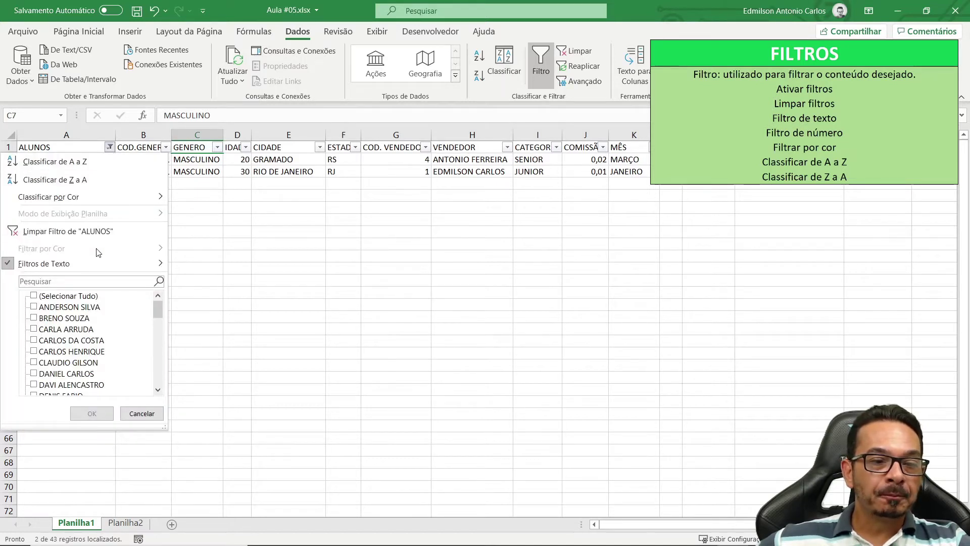
mouse_move(97, 259)
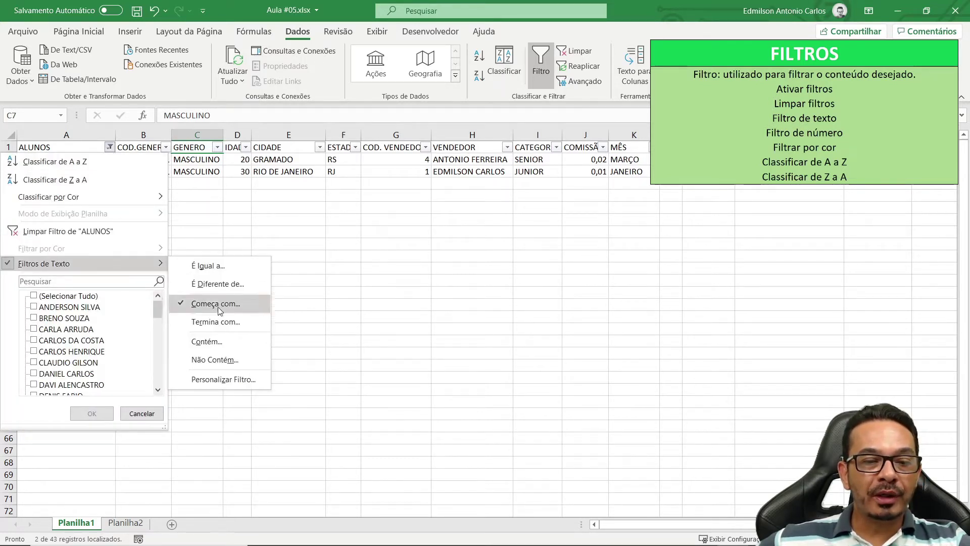
click(214, 321)
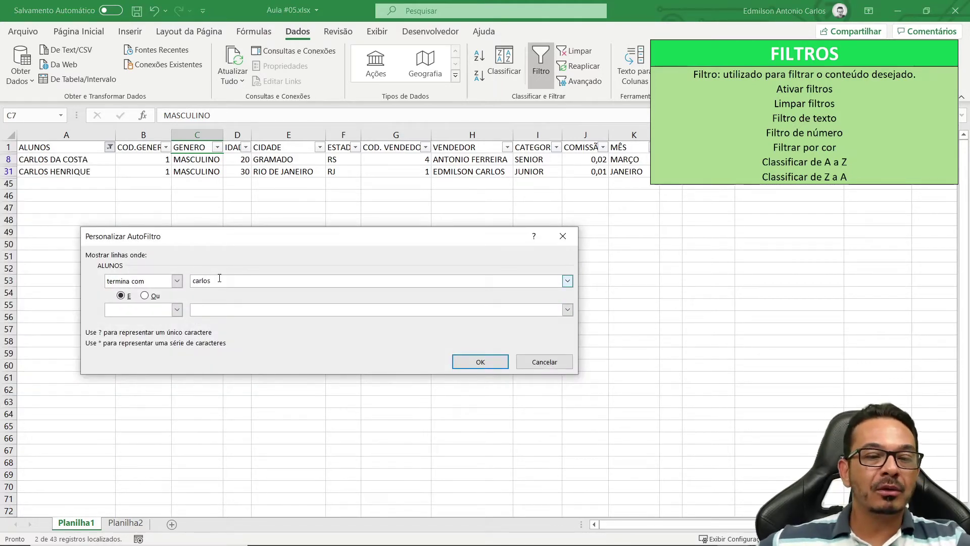
click(463, 362)
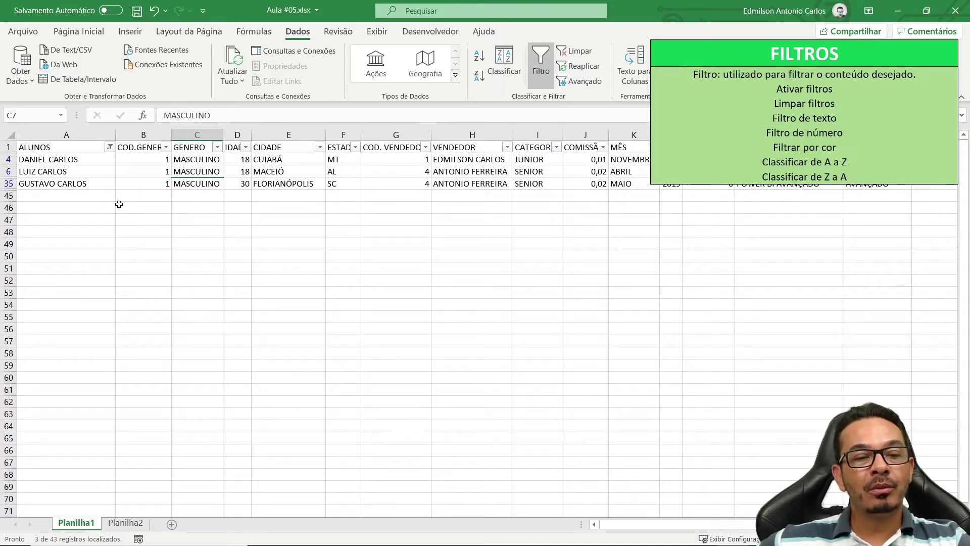
Step: Change the ALUNOS text filter to "Contém", keeping the same first name as the criterion
click(109, 147)
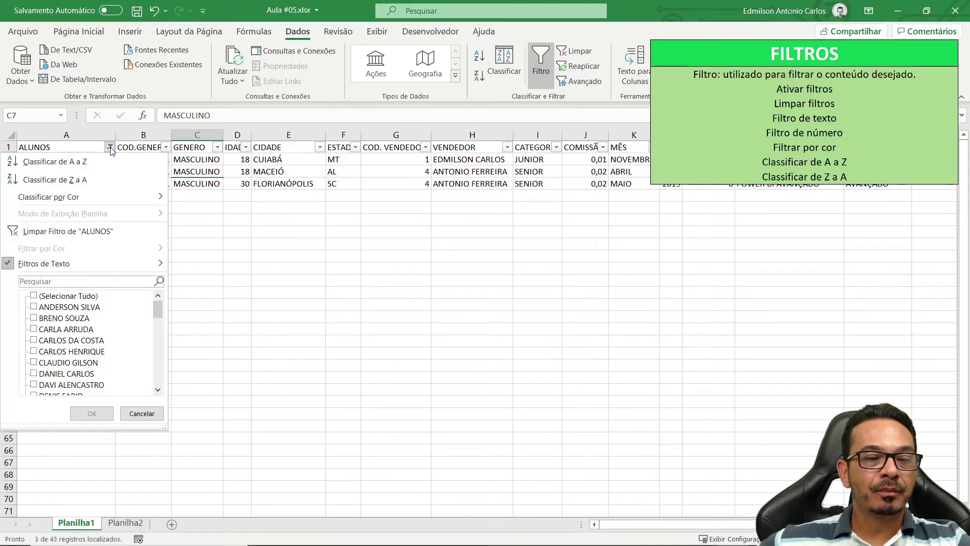
mouse_move(123, 268)
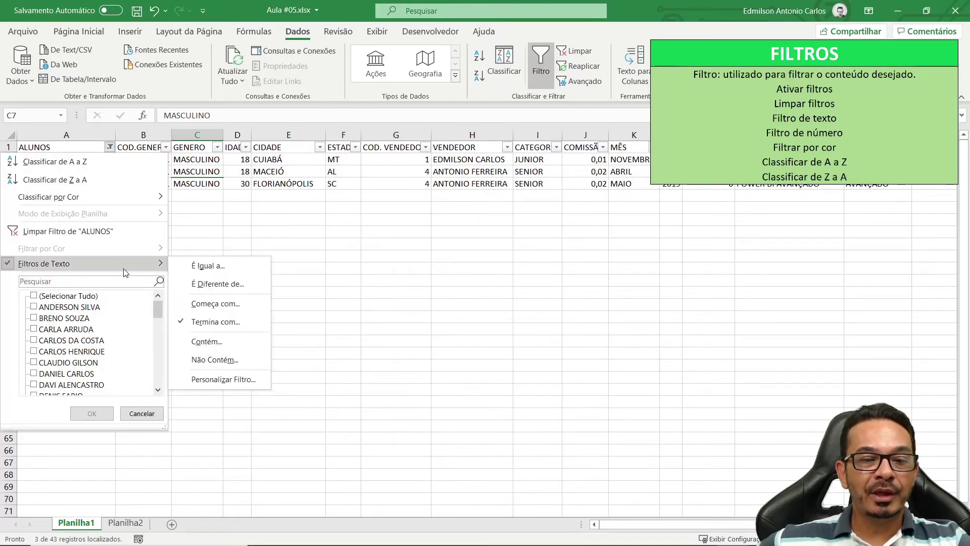
click(210, 340)
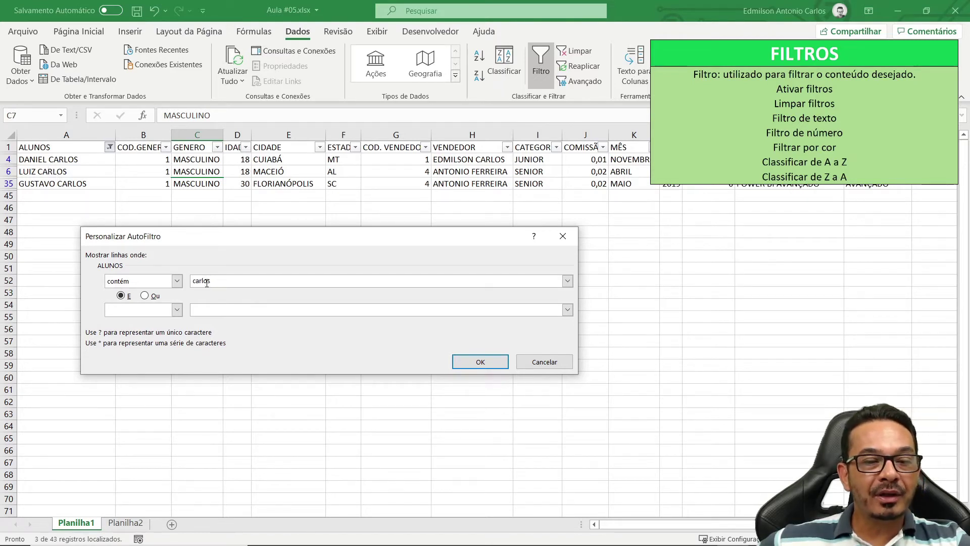
click(480, 362)
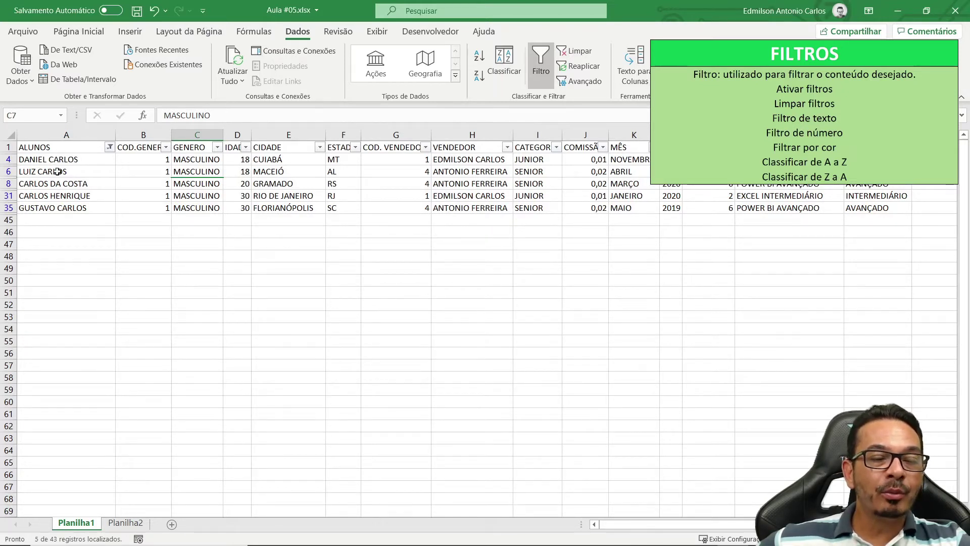
Step: Change the ALUNOS text filter to "Não Contém", using the same first name as the criterion, and check the filtered list
click(109, 147)
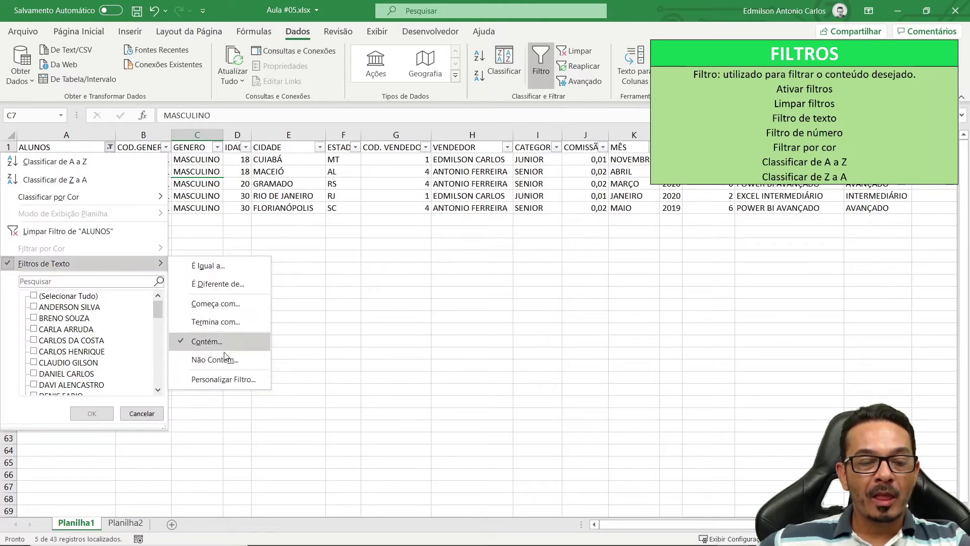
click(225, 361)
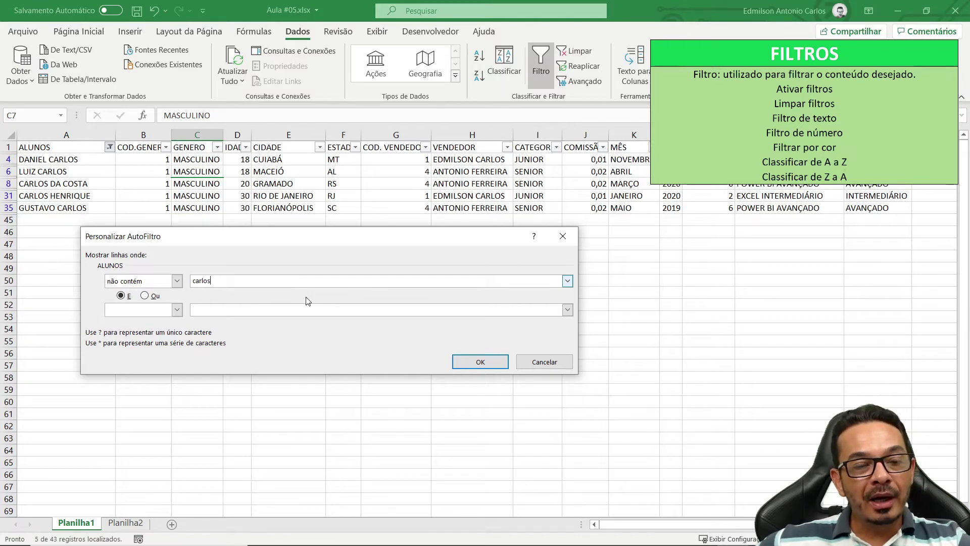
click(469, 365)
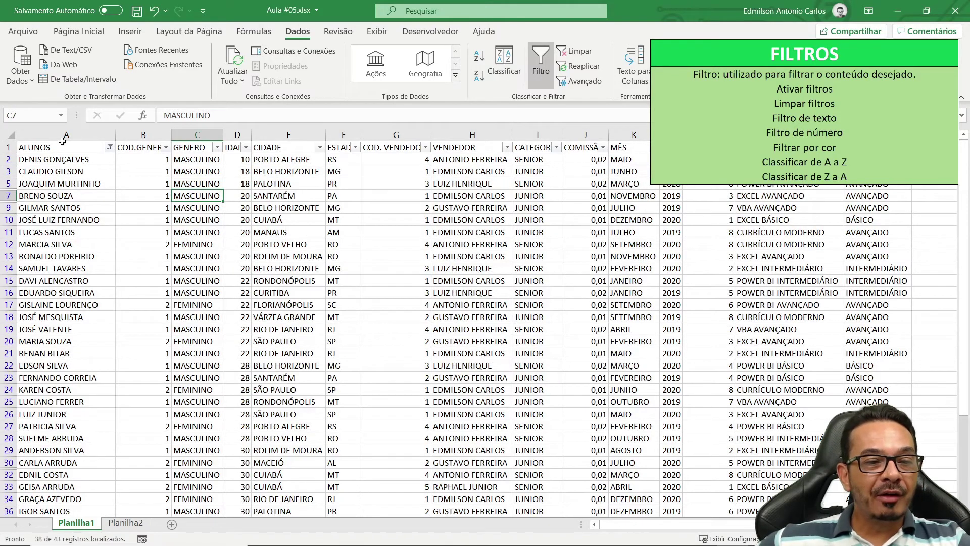
scroll(81, 414, down, 4)
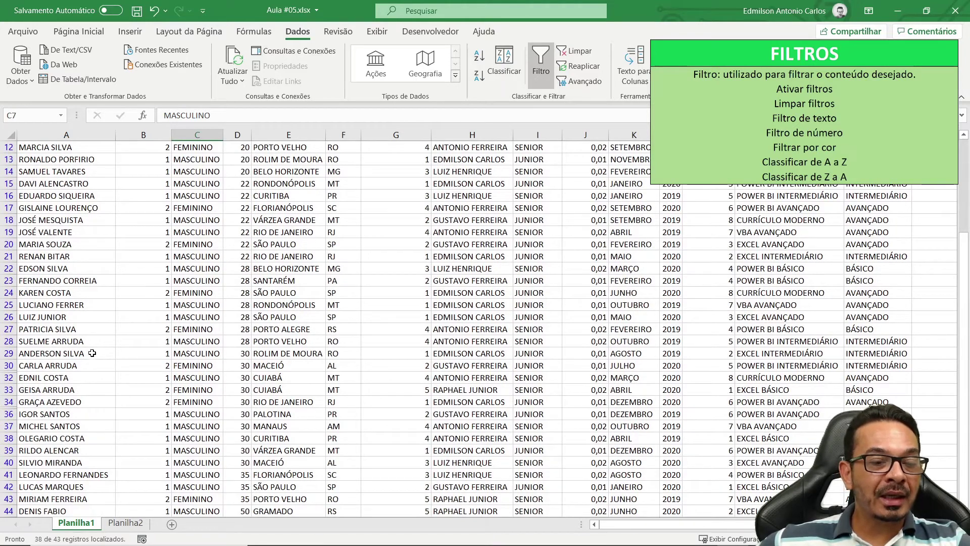
scroll(95, 238, up, 4)
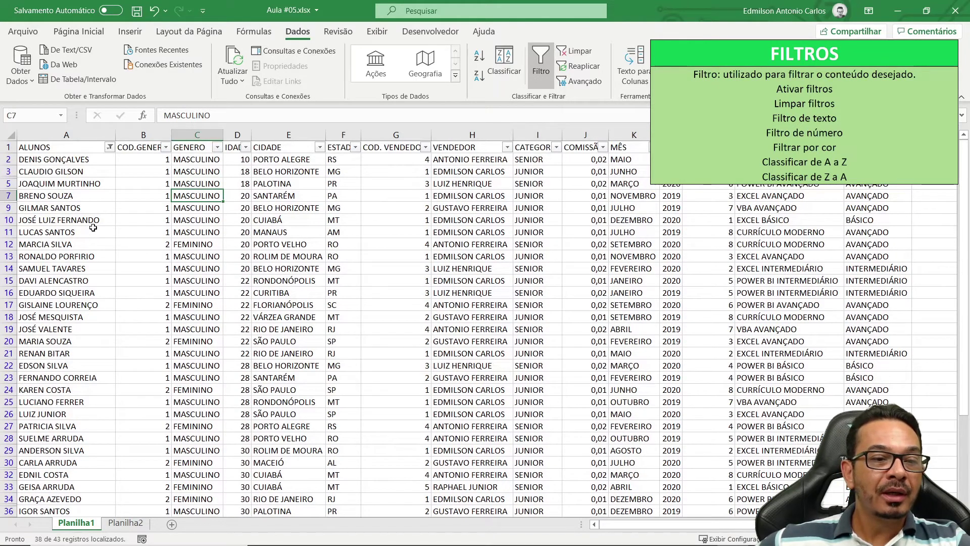
Step: Open the custom filter for the ALUNOS column and set its first condition to "contém", keeping the same first name
click(109, 147)
mouse_move(88, 265)
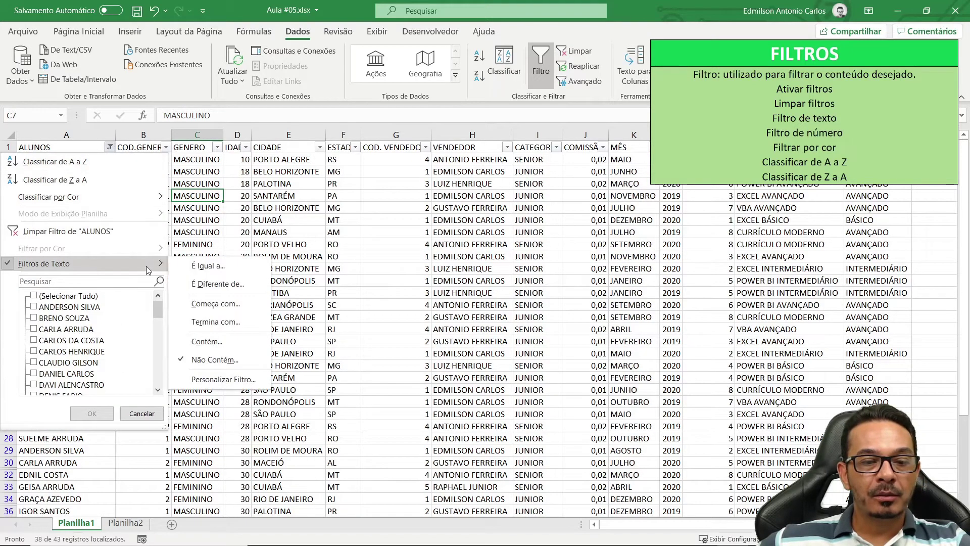
click(232, 380)
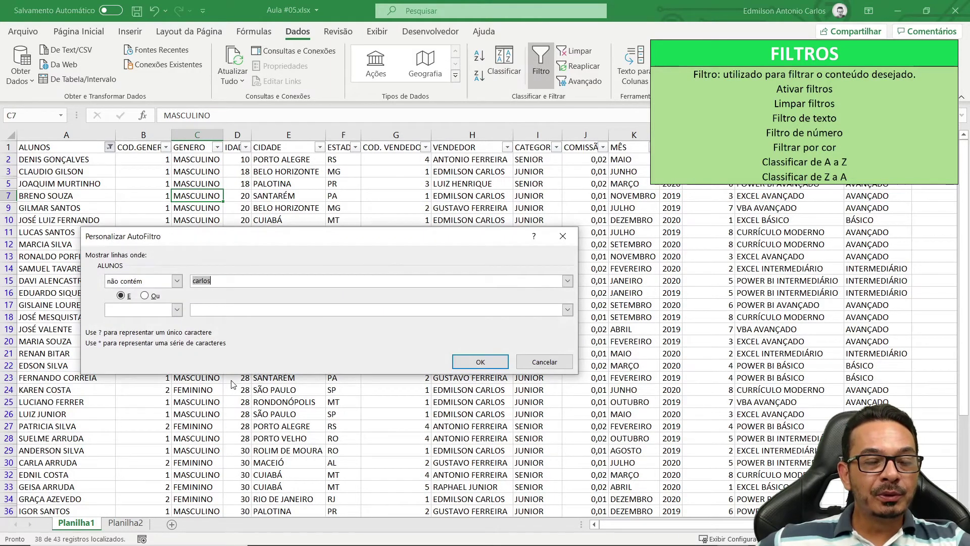
drag(164, 242, 172, 218)
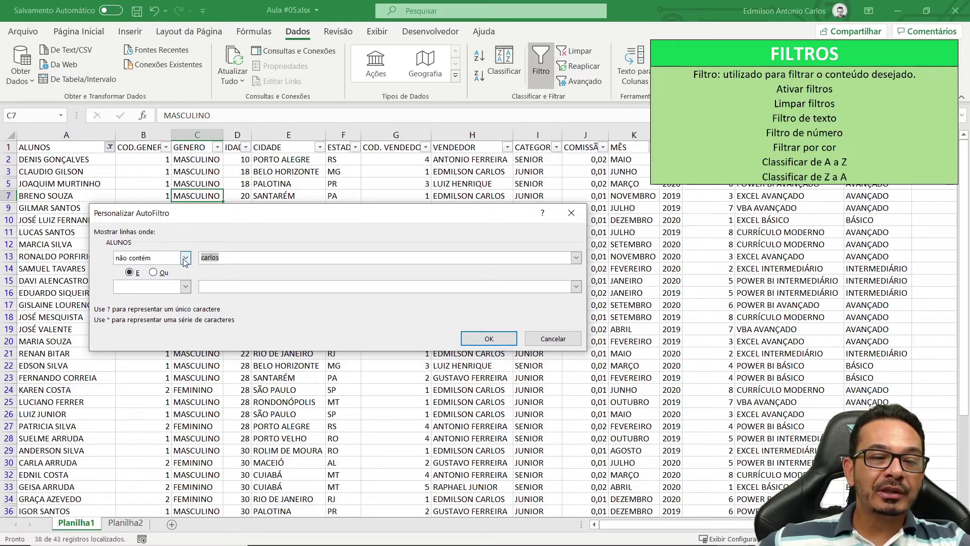
click(186, 258)
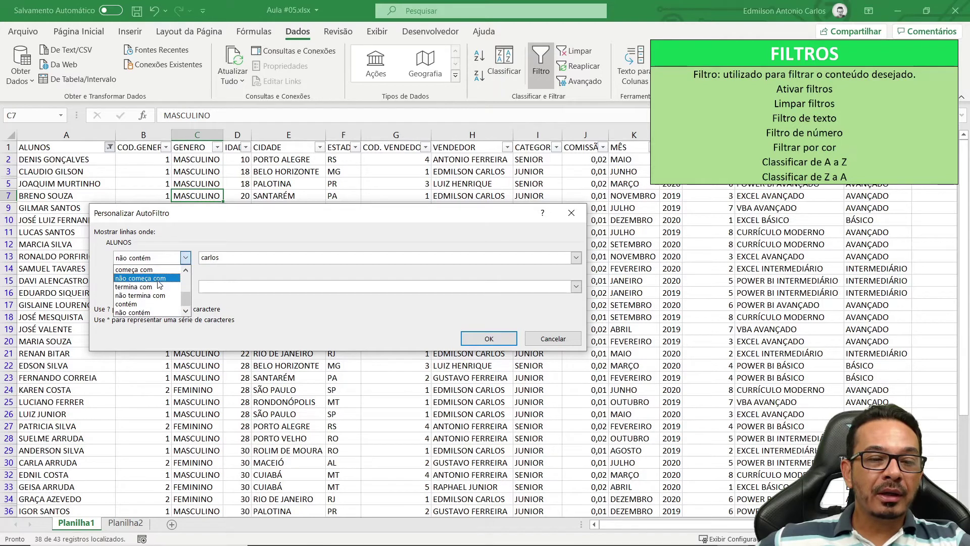
click(127, 304)
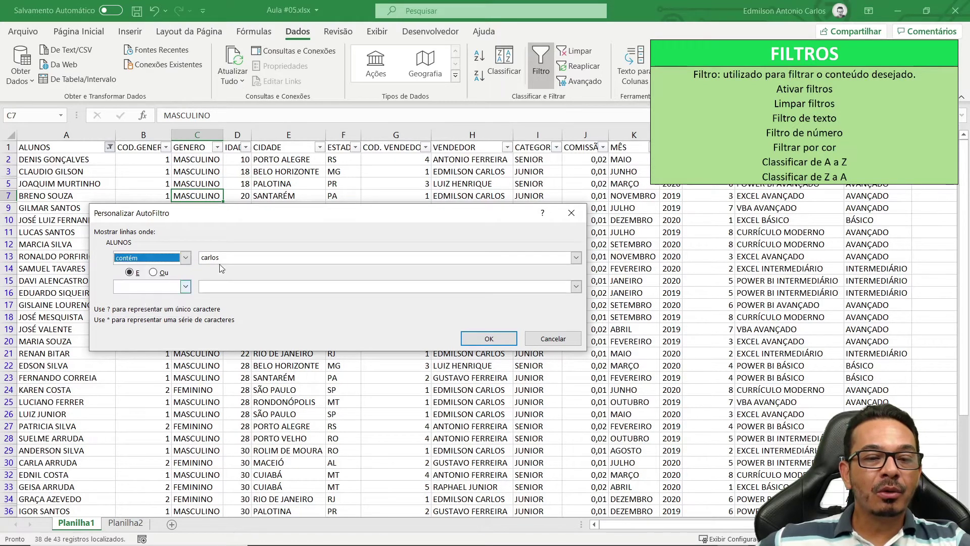
click(239, 257)
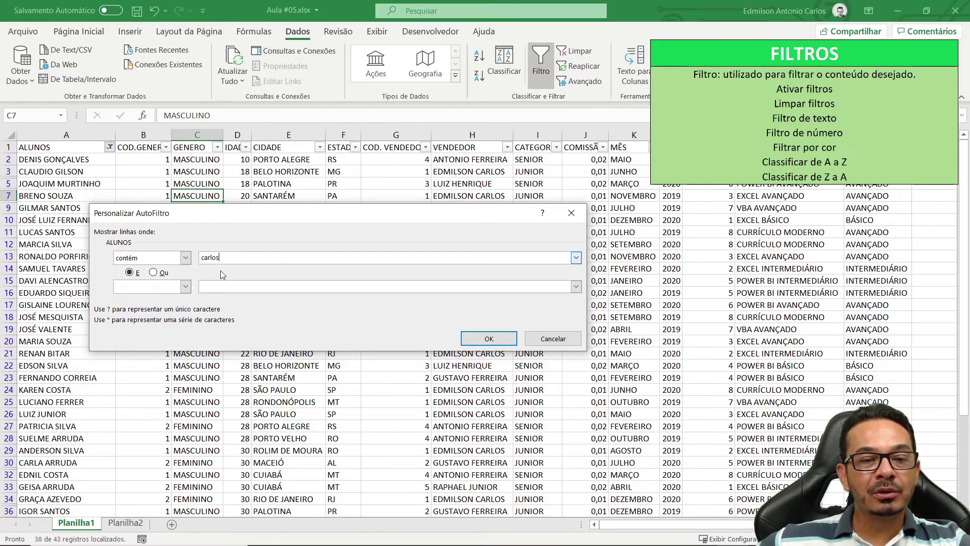
Step: Add a second ALUNOS condition joined with "E", "não contém" with the first name of the student in row 35, and apply the filter
click(186, 288)
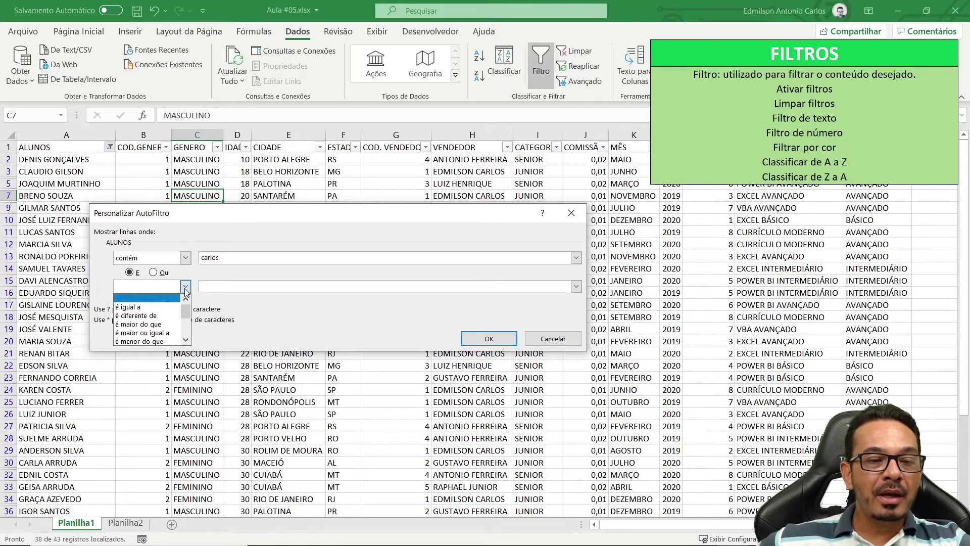
click(159, 316)
click(283, 286)
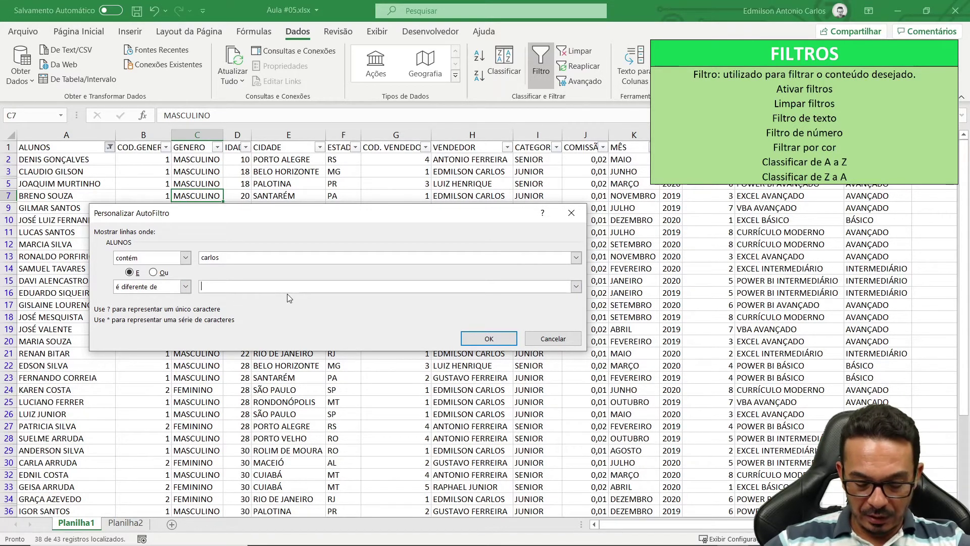
text(gustavo)
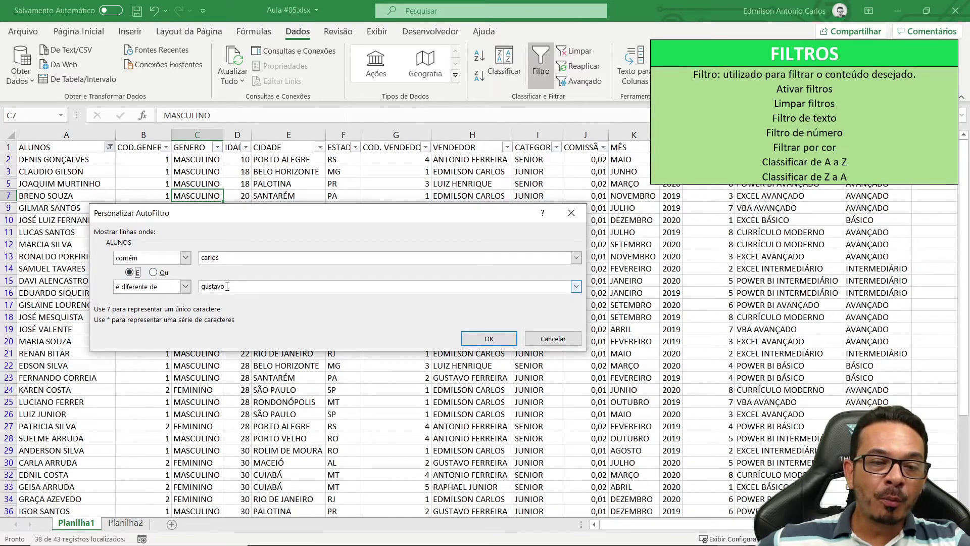
click(185, 287)
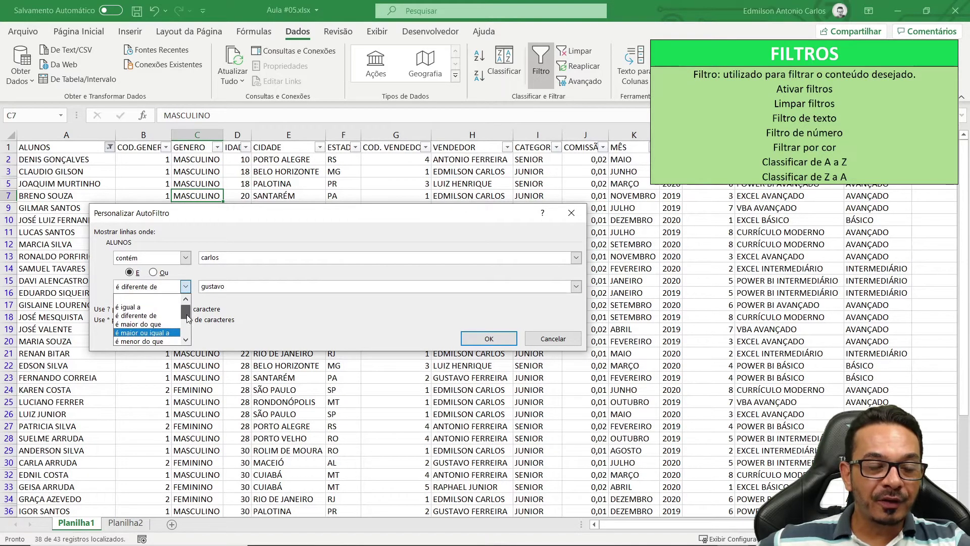
drag(187, 315, 184, 332)
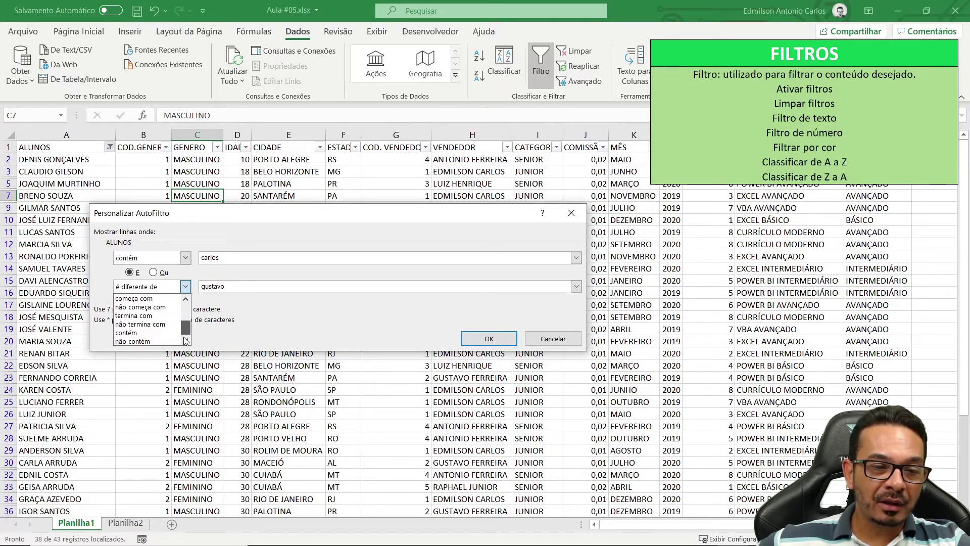
click(155, 341)
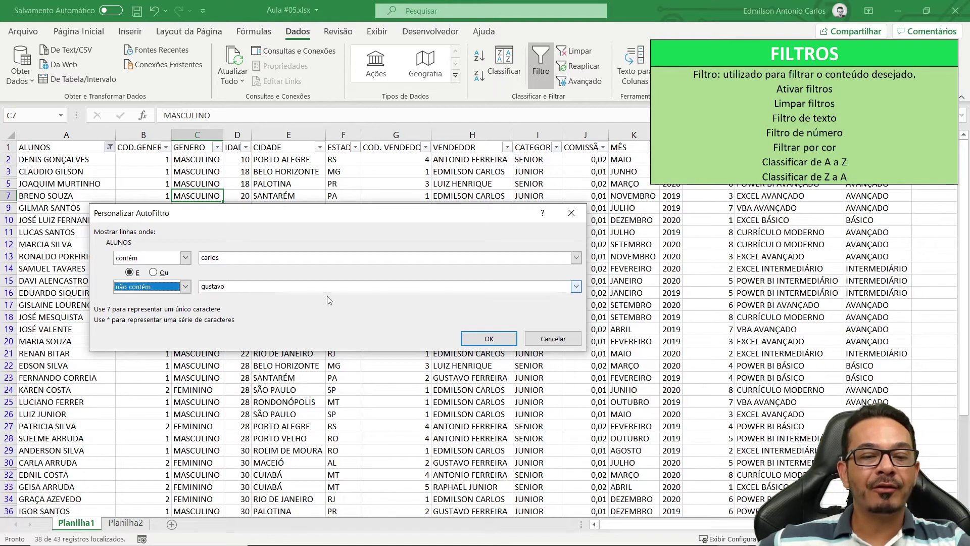
click(488, 339)
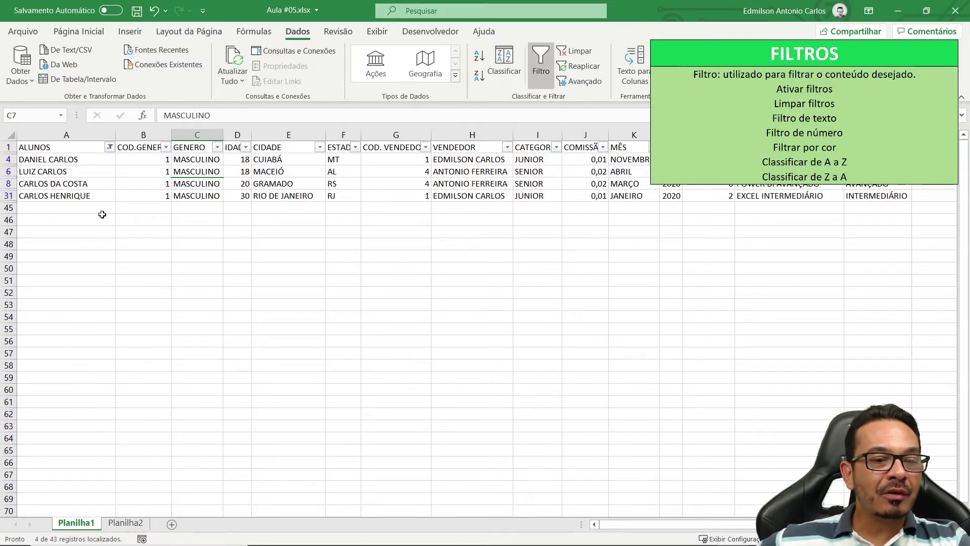
Step: Clear the ALUNOS filter and apply an "É Igual a" number filter of 10 to the IDADE column
click(84, 172)
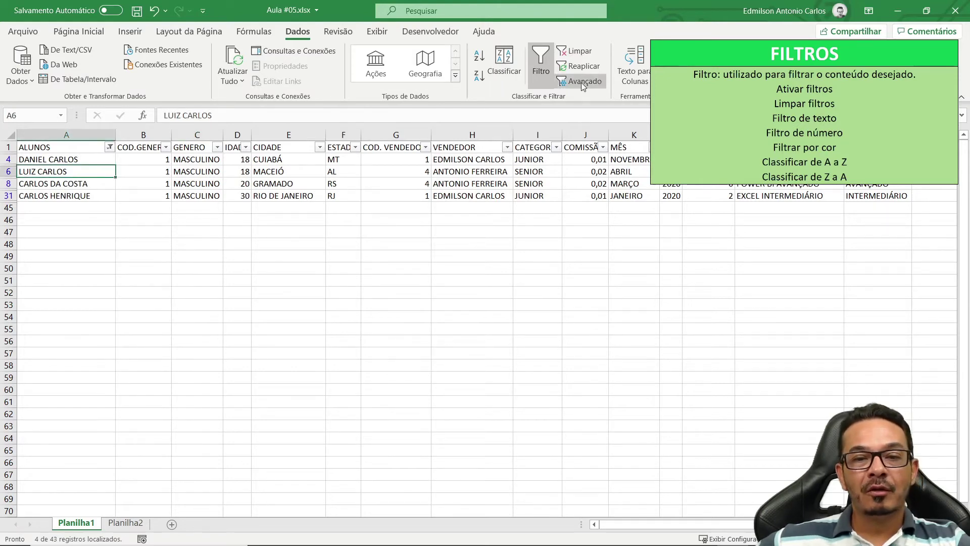
click(579, 51)
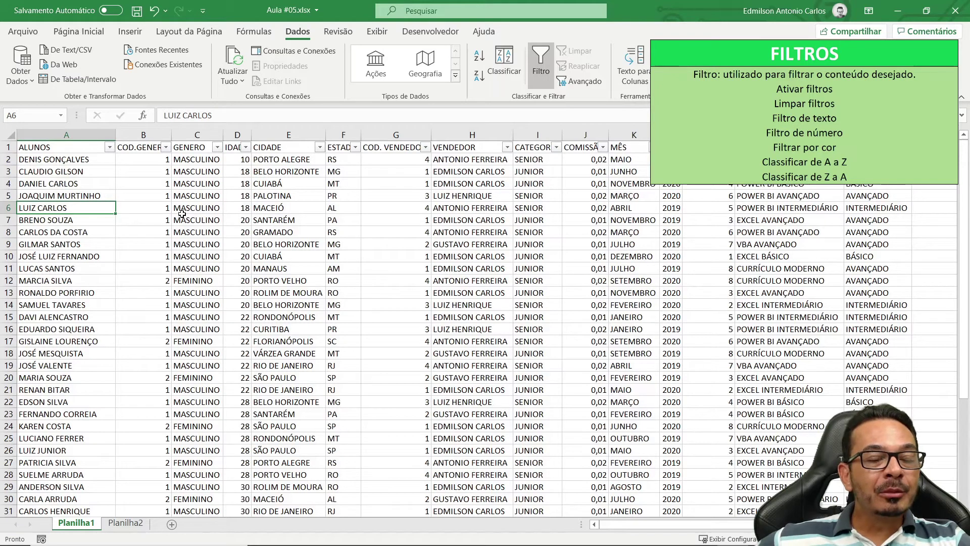
click(246, 147)
mouse_move(172, 262)
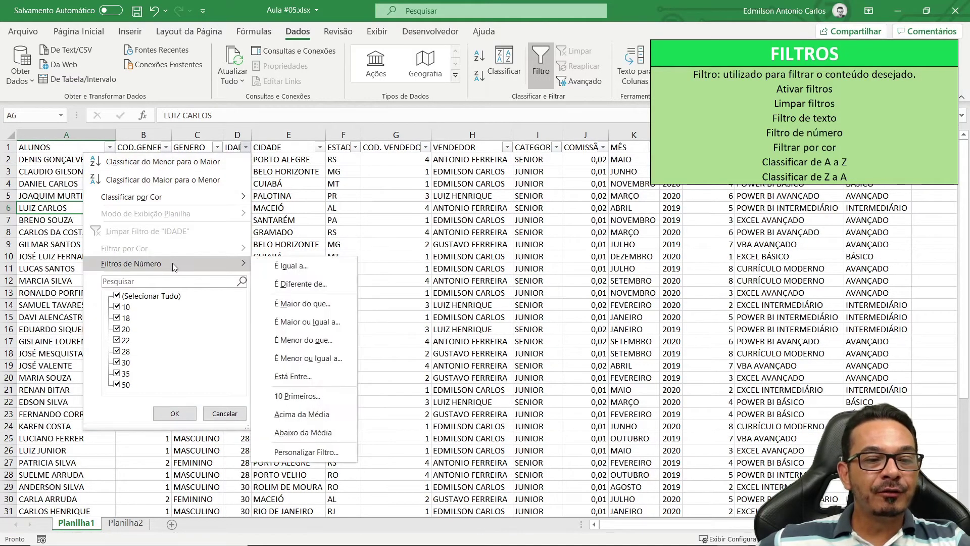
click(299, 269)
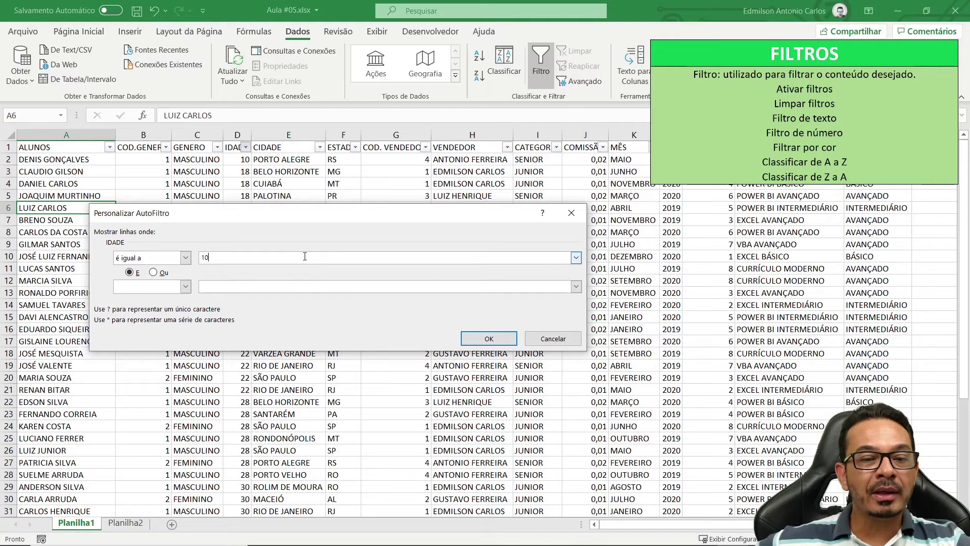
click(489, 339)
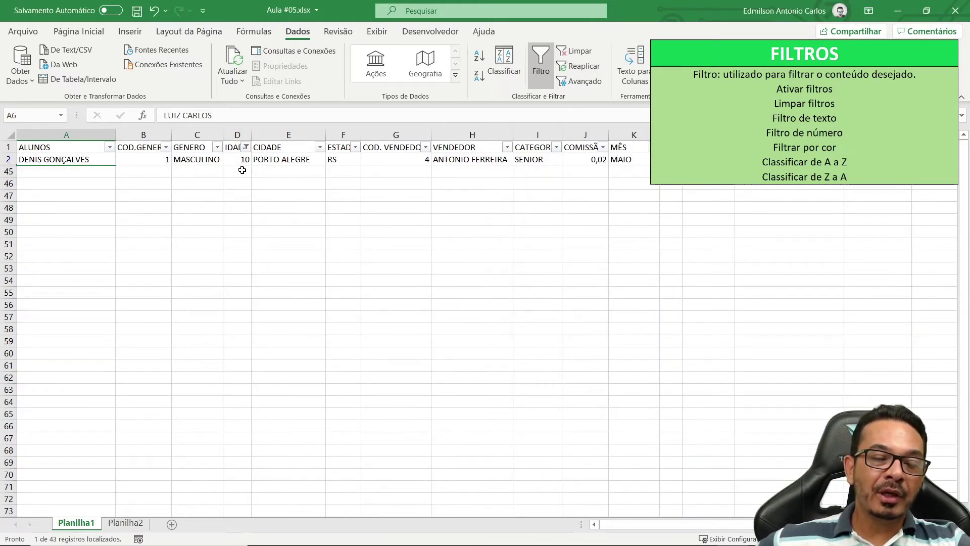
Step: Change the IDADE number filter to "É Maior ou Igual a", keeping only ages of 20 and over
click(245, 147)
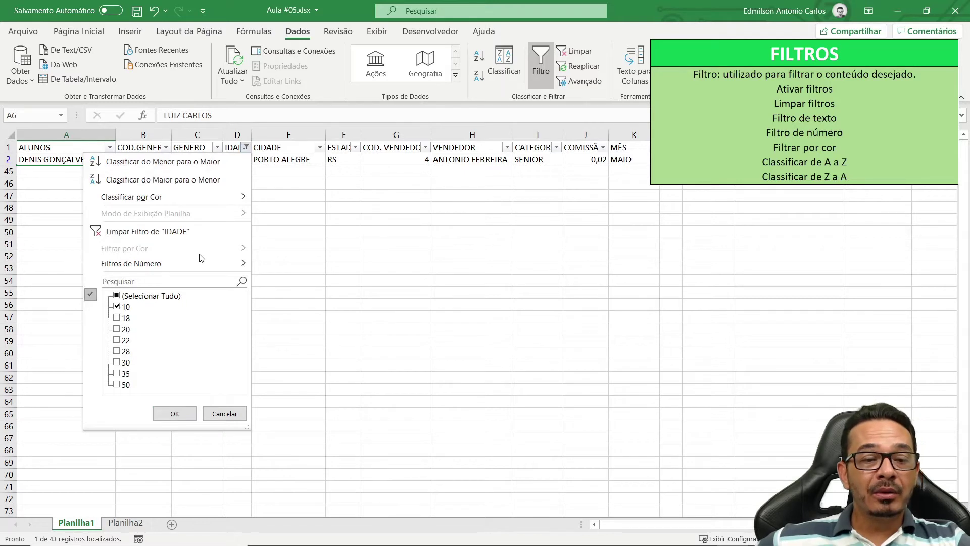
mouse_move(203, 267)
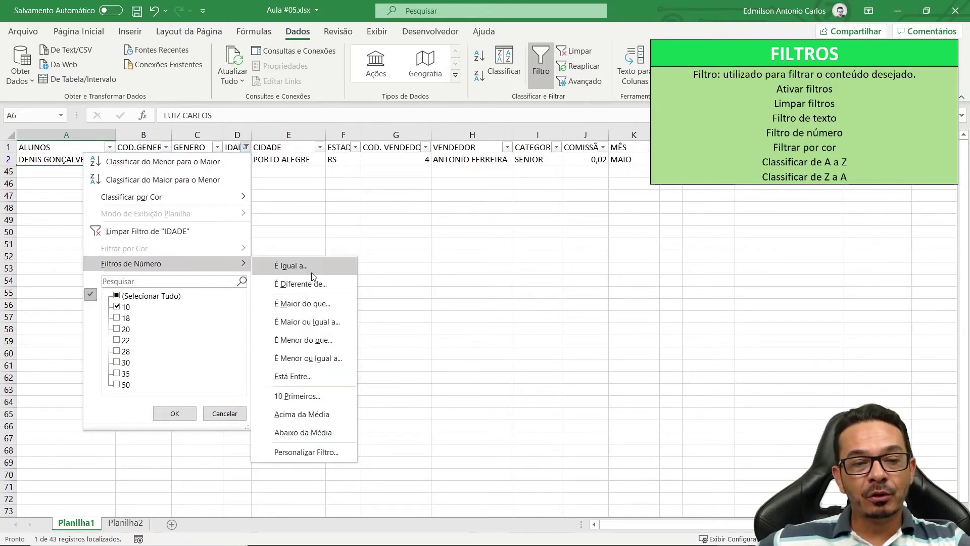
click(298, 322)
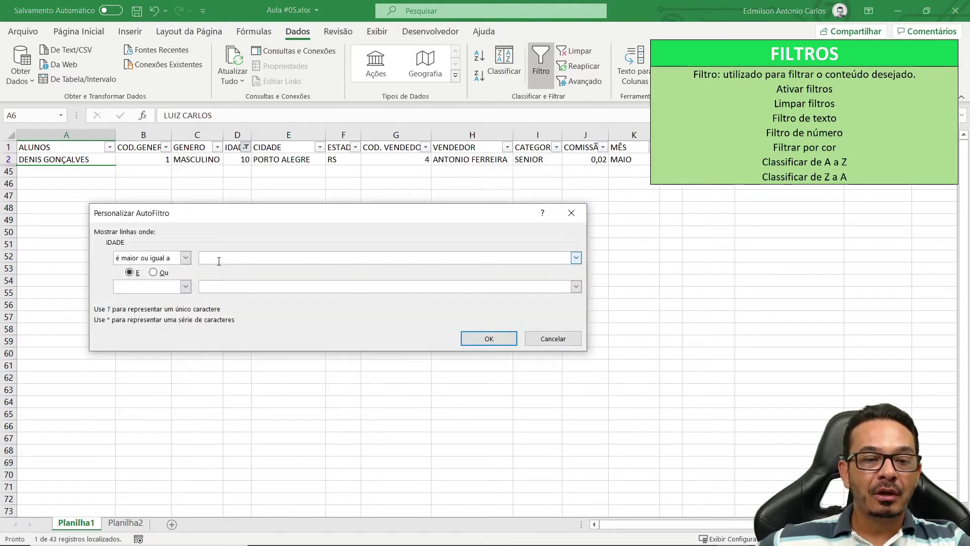
click(226, 260)
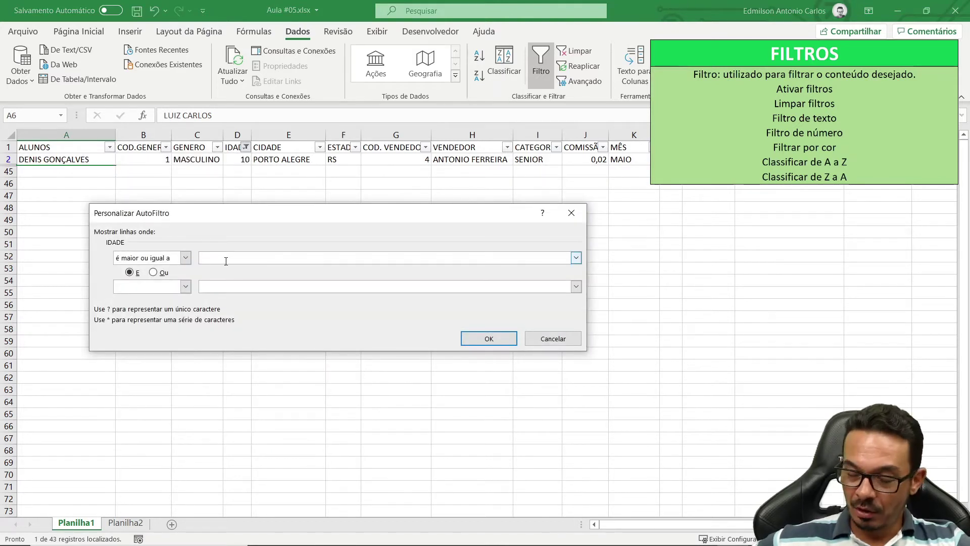
click(489, 338)
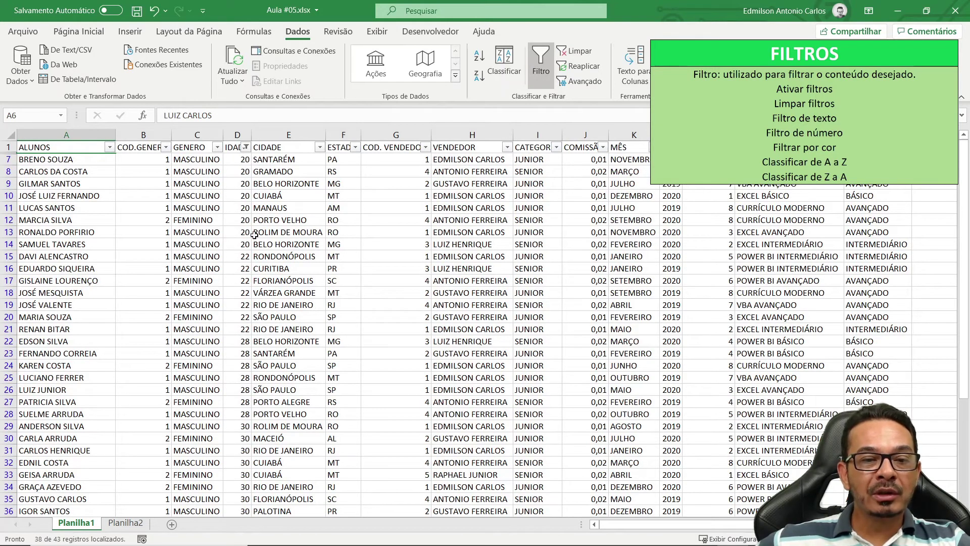
click(246, 160)
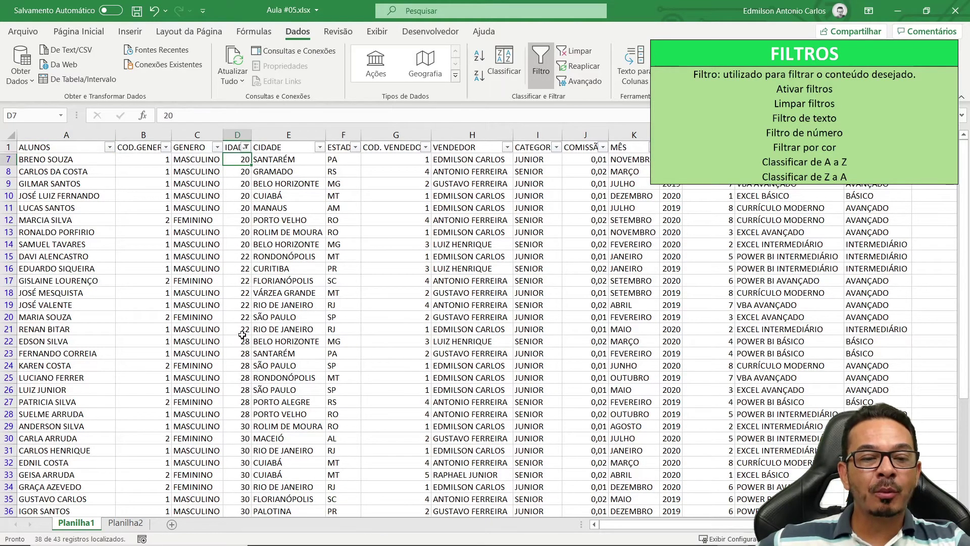
Step: Change the IDADE number filter to "É Menor ou Igual a" with the value 20 and check the listed ages
click(247, 147)
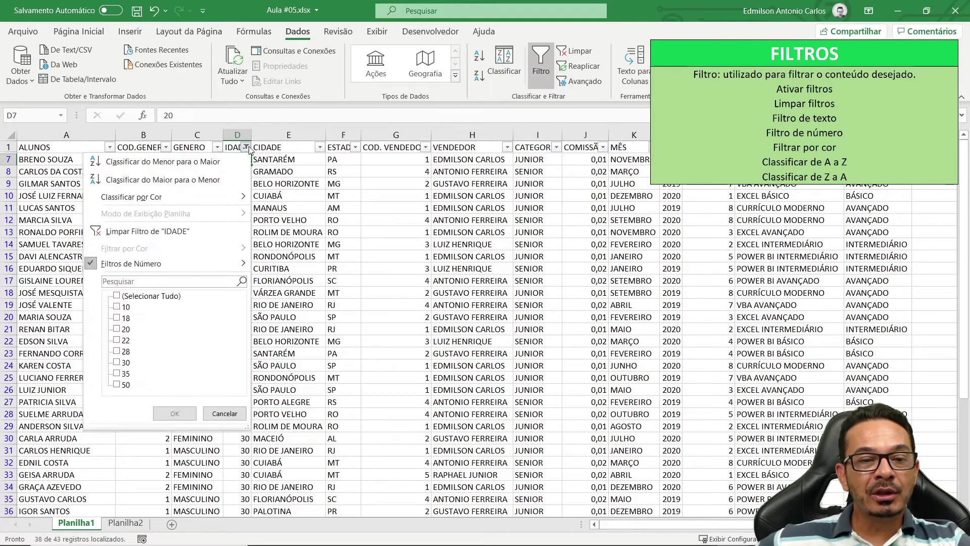
mouse_move(199, 261)
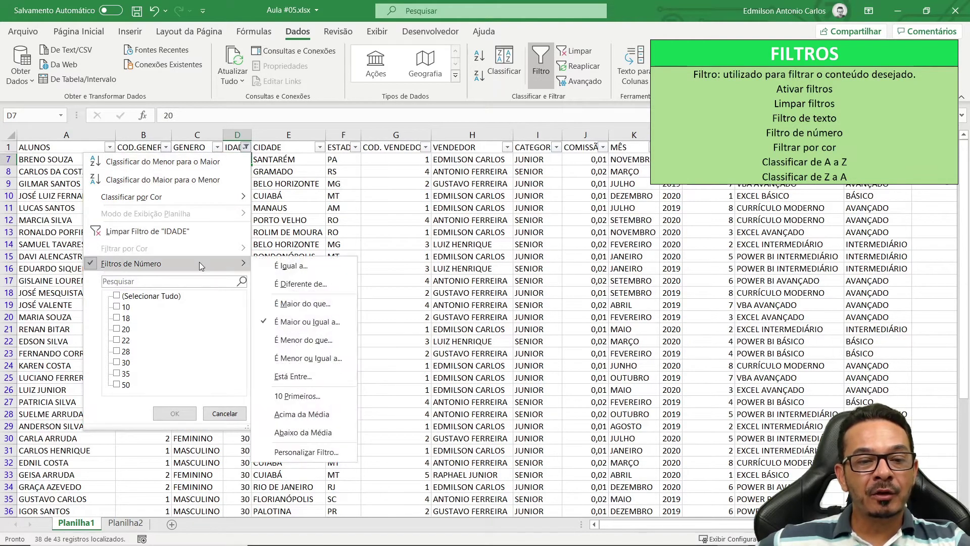
click(305, 360)
text(20)
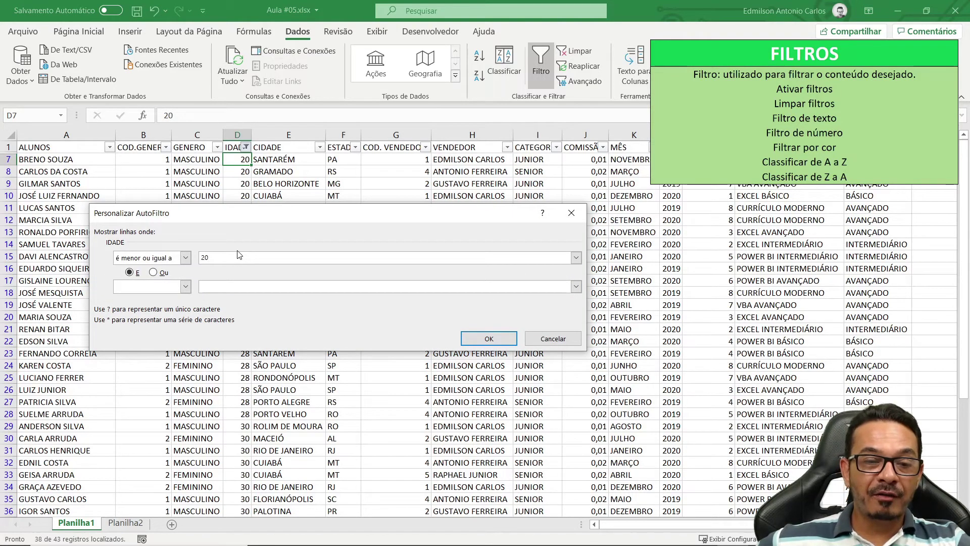
click(480, 338)
drag(239, 303, 241, 242)
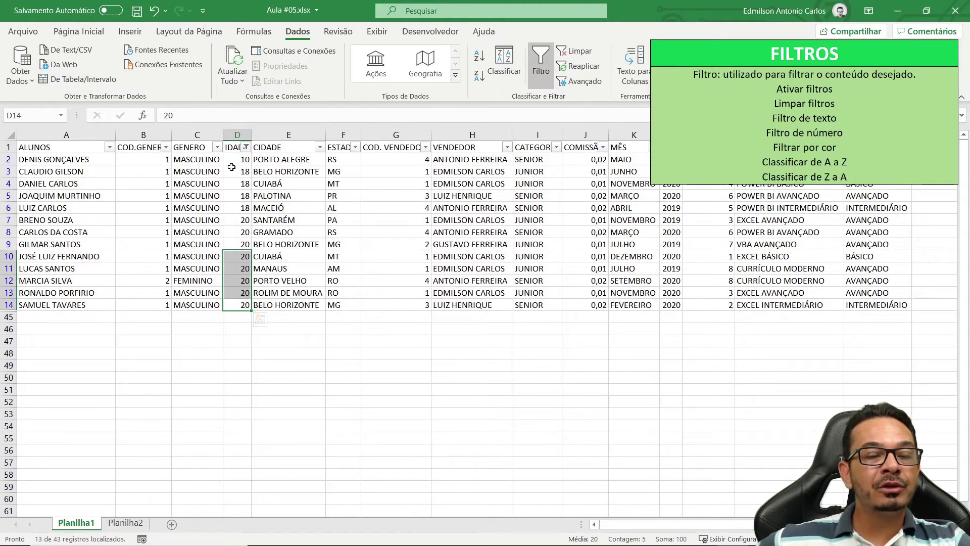
Step: Change the IDADE number filter to "Está Entre", keeping ages from 20 to 30, and look through the filtered rows
click(244, 148)
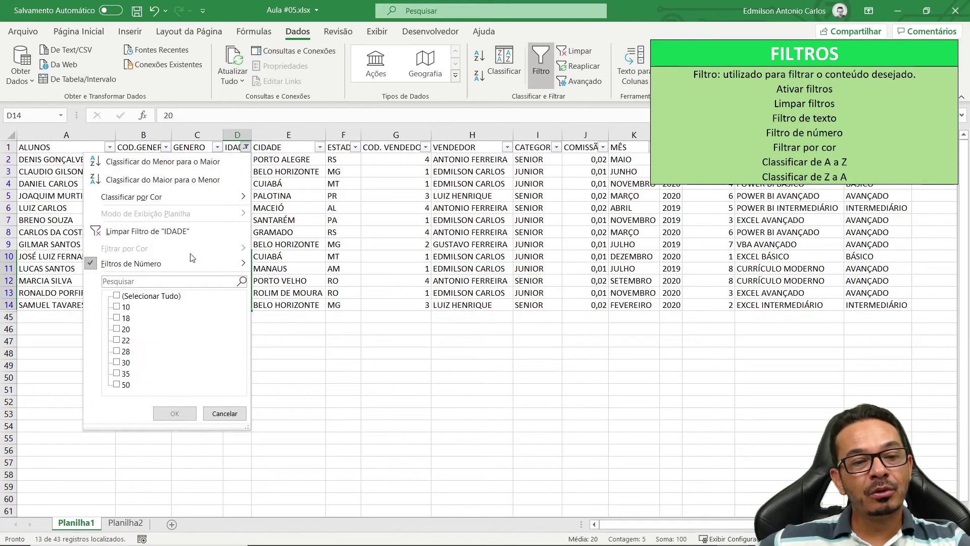
mouse_move(191, 262)
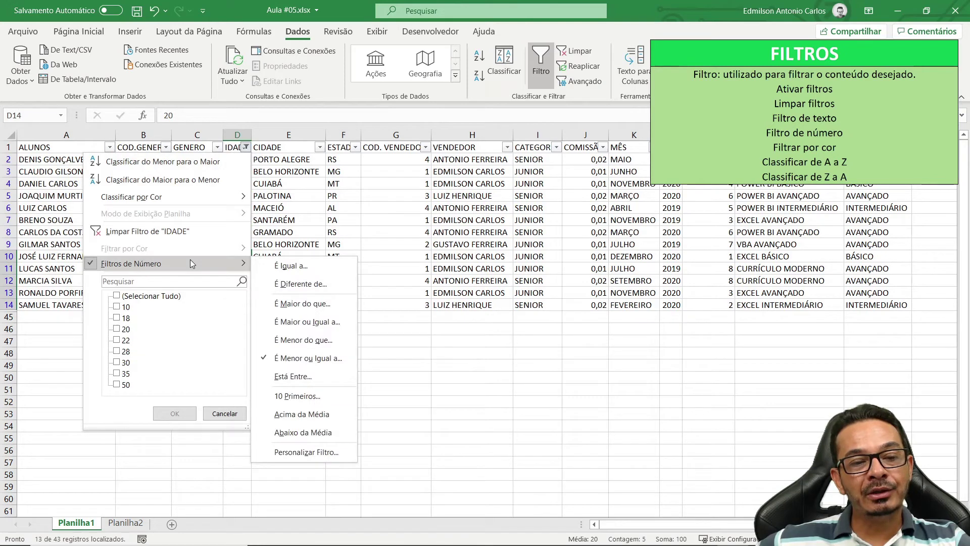
click(291, 378)
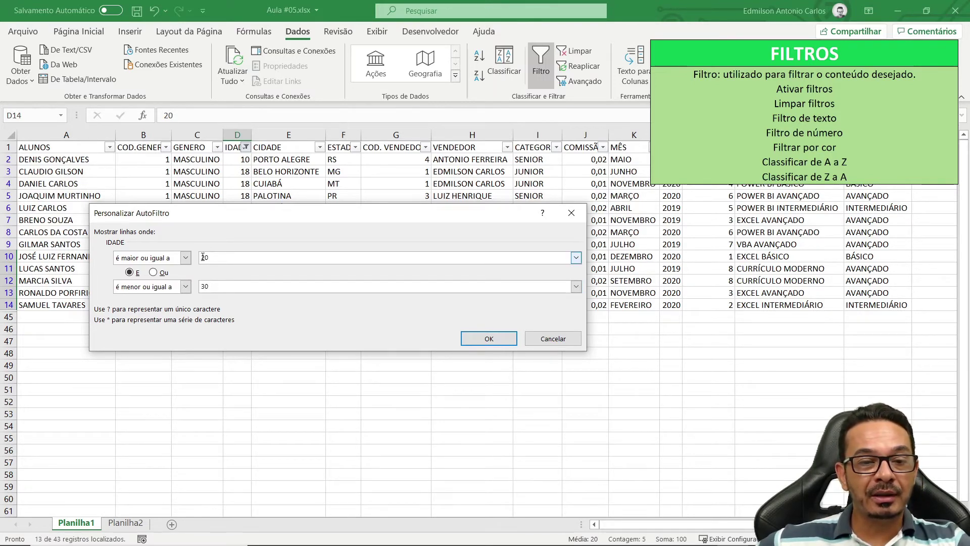
click(483, 340)
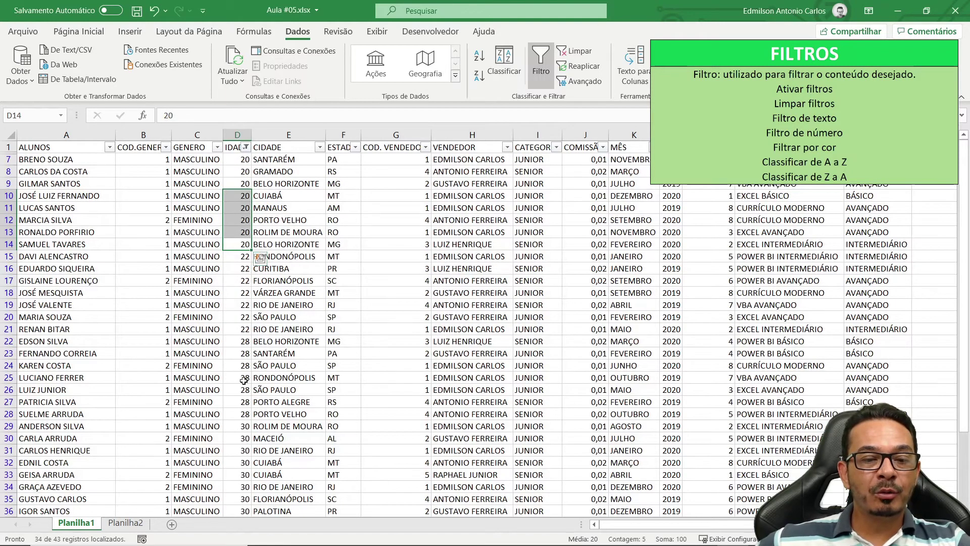
scroll(244, 391, down, 2)
scroll(244, 392, up, 3)
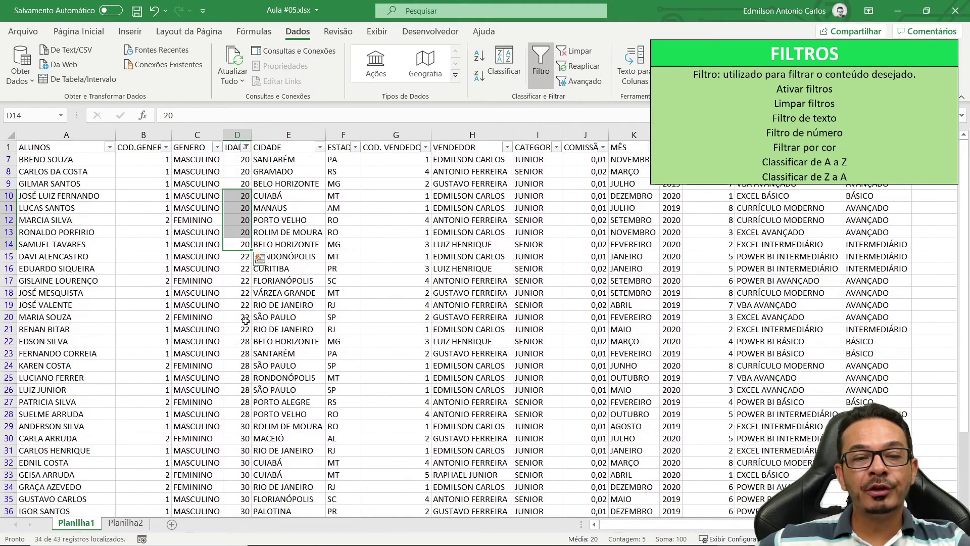
Step: Clear all active filters from the student table
click(323, 243)
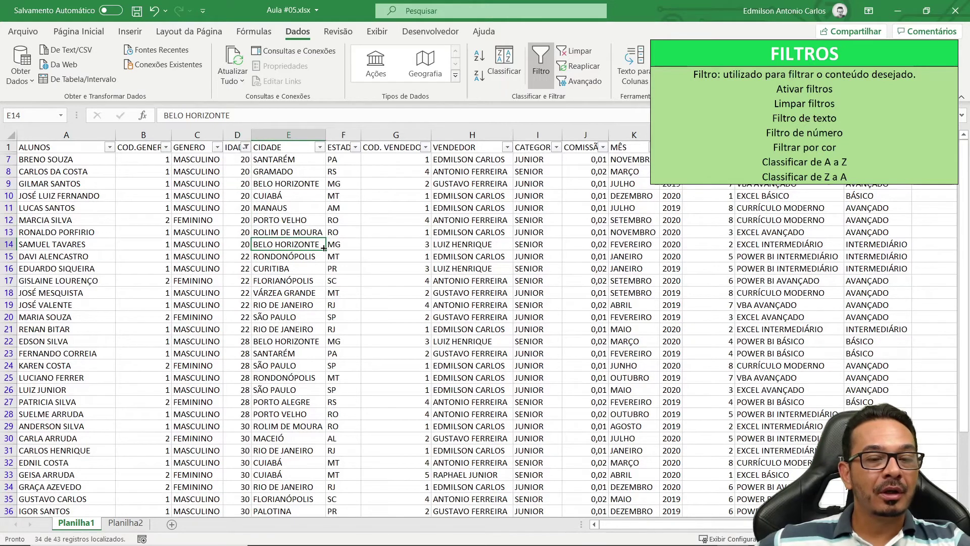
click(577, 53)
click(66, 219)
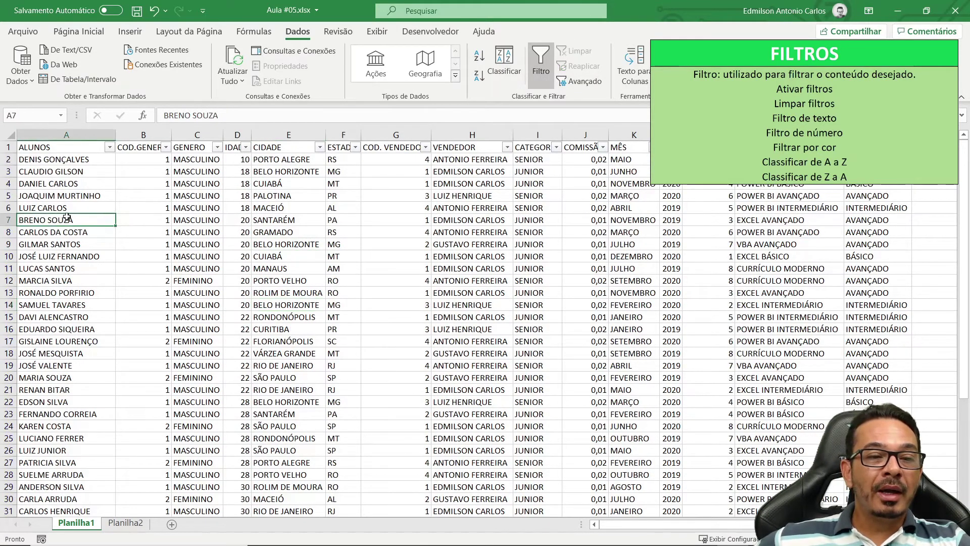
Step: Fill the ALUNOS cells A4, A9, A19:A20 and A26:A27 with yellow
click(48, 187)
click(79, 31)
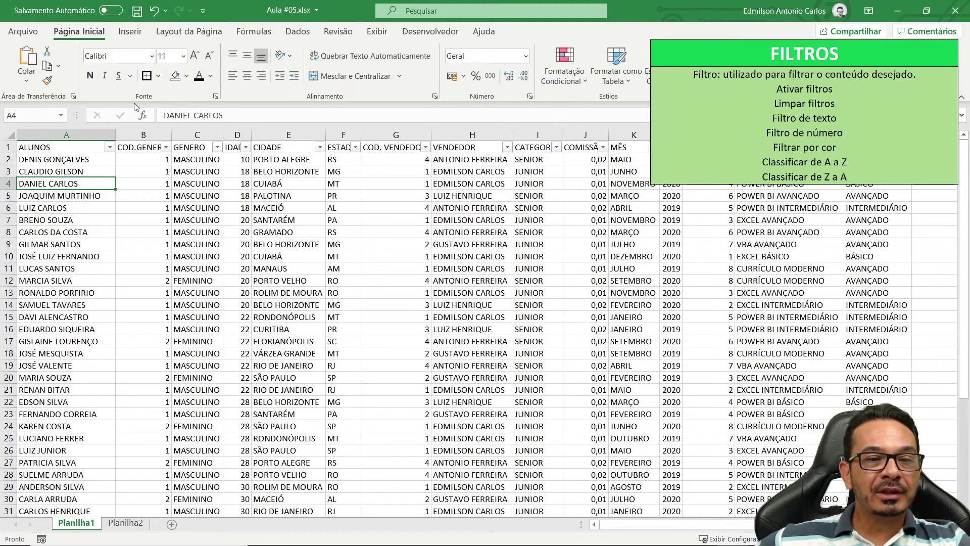
click(186, 76)
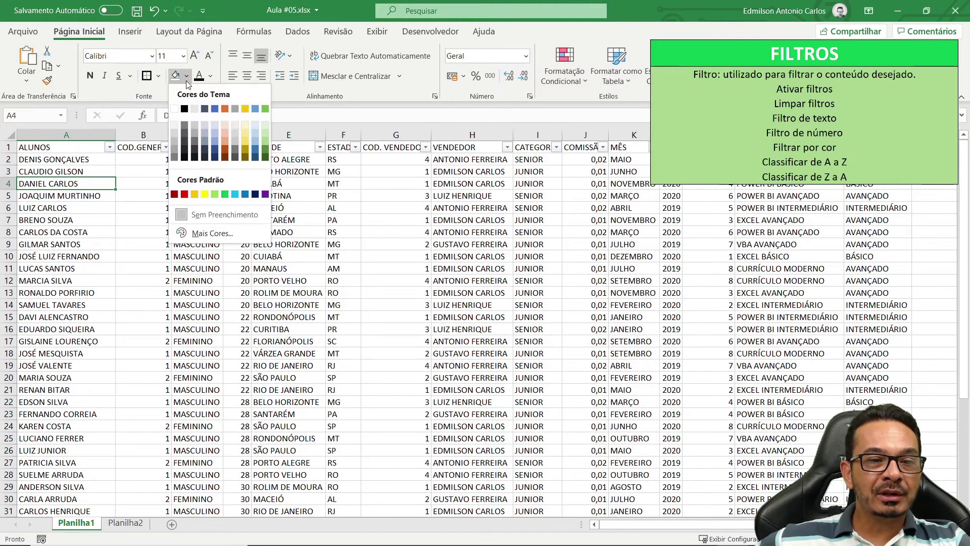
click(204, 187)
click(57, 244)
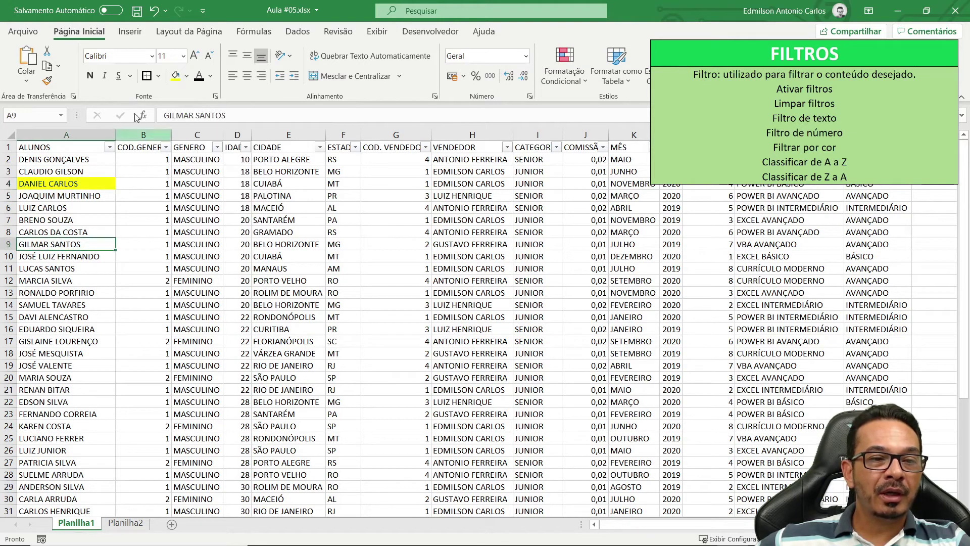
click(178, 77)
click(38, 365)
drag(38, 365, 43, 379)
click(176, 75)
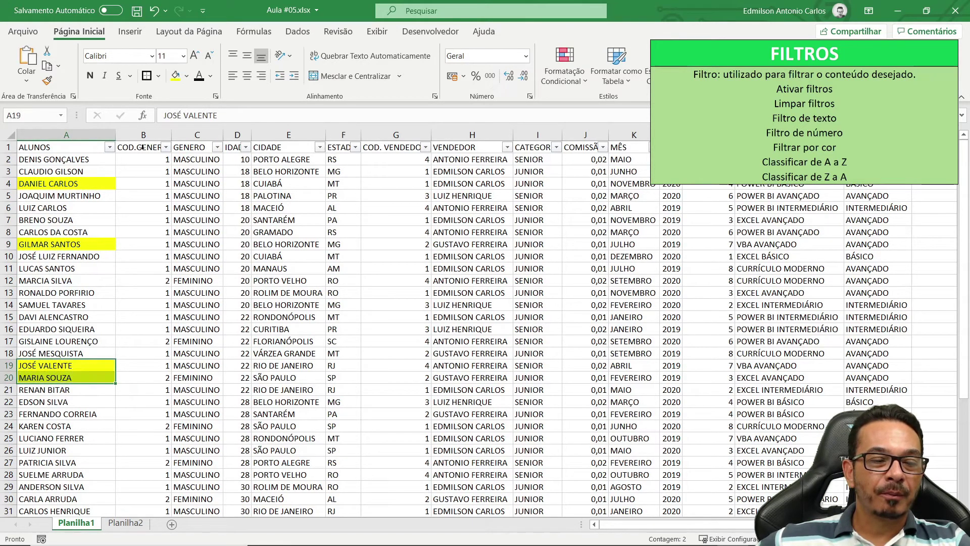
drag(43, 451, 45, 462)
click(176, 75)
Step: Fill the ALUNOS cells A32:A33 and A37 with dark green
scroll(151, 227, down, 2)
drag(43, 450, 45, 462)
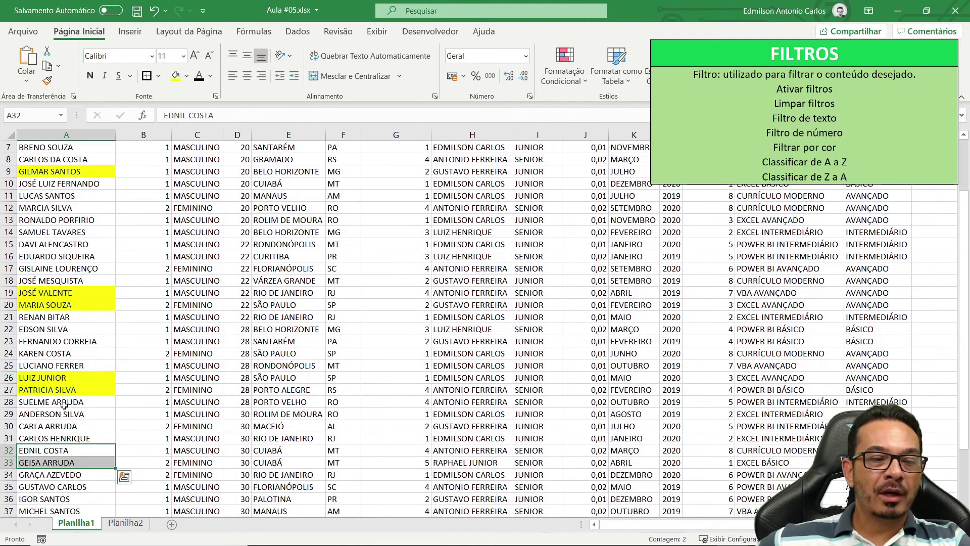
click(186, 76)
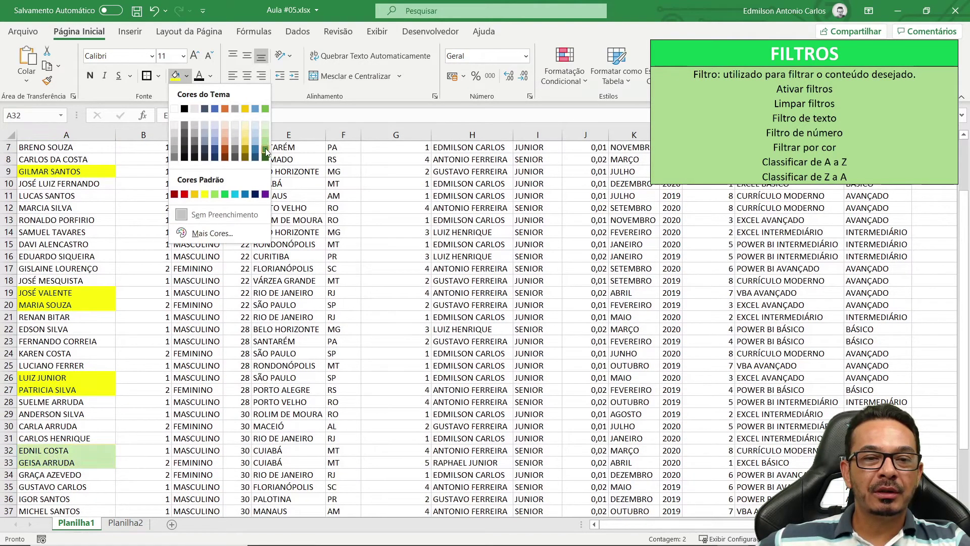
click(266, 151)
click(73, 510)
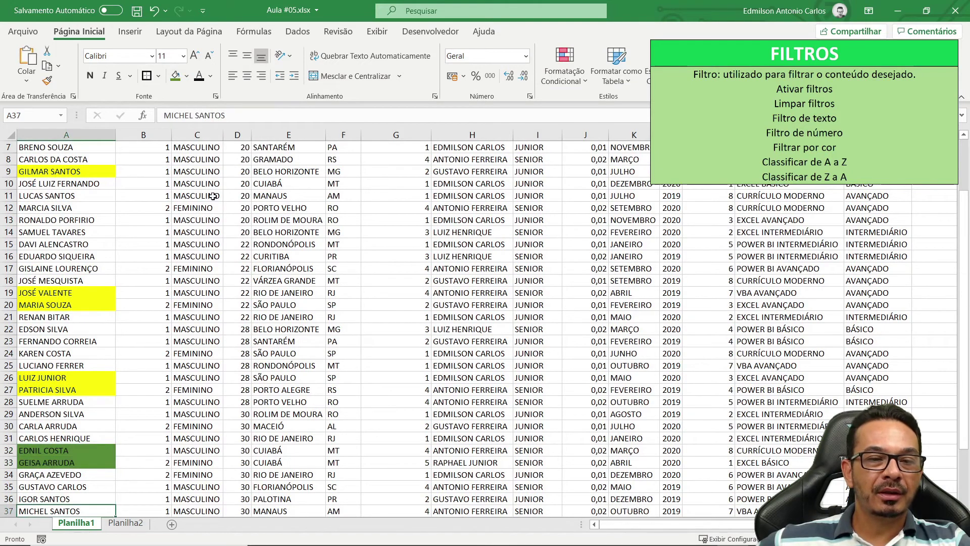
click(176, 75)
click(197, 268)
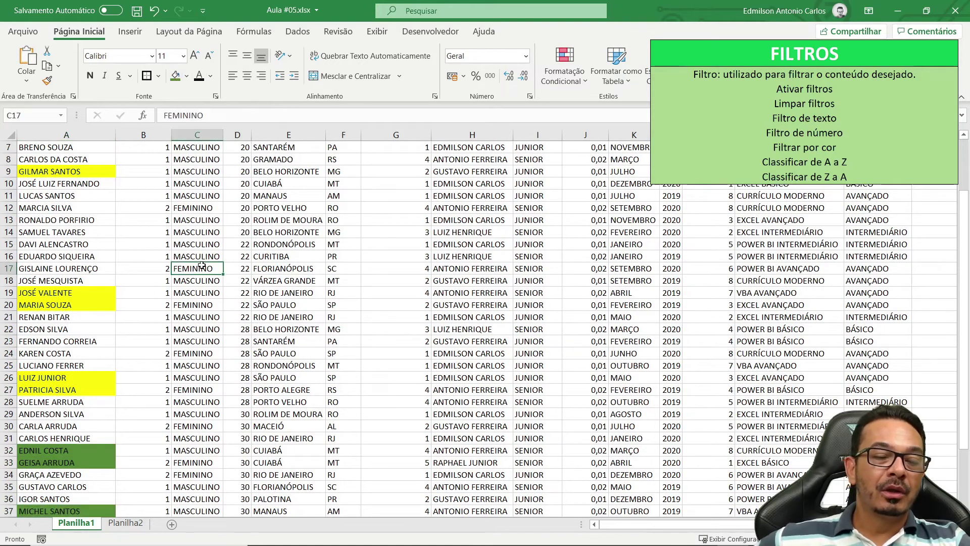
Step: Filter the ALUNOS column by the yellow cell color
scroll(140, 382, up, 2)
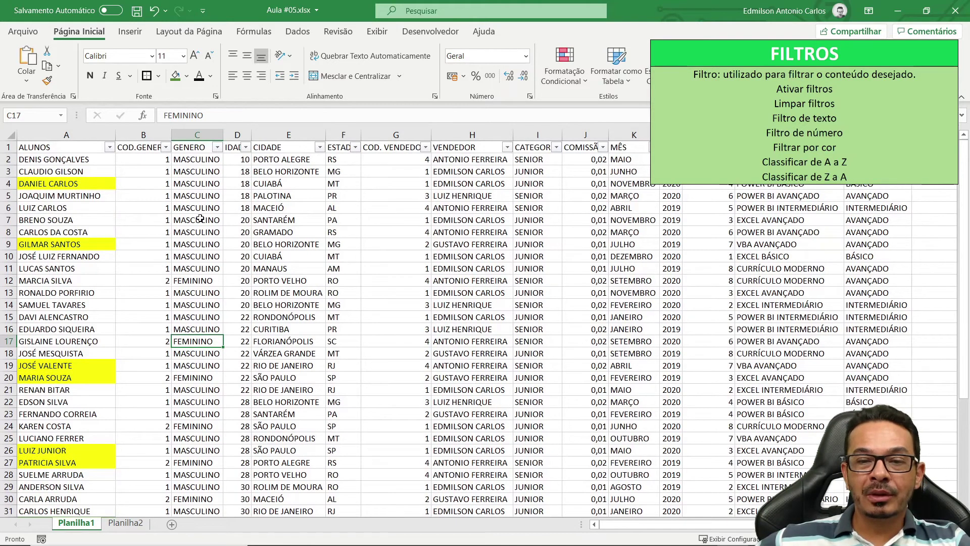
click(109, 147)
mouse_move(80, 250)
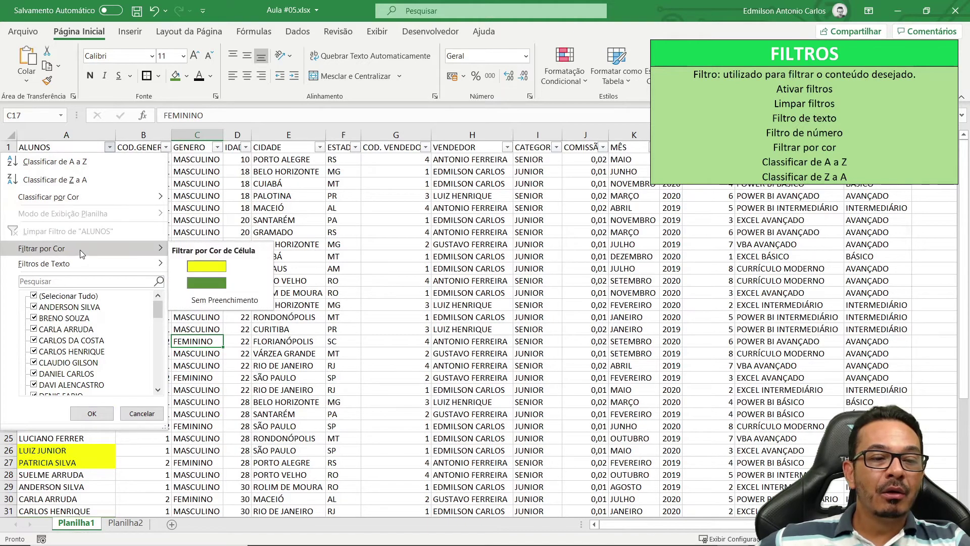
click(214, 269)
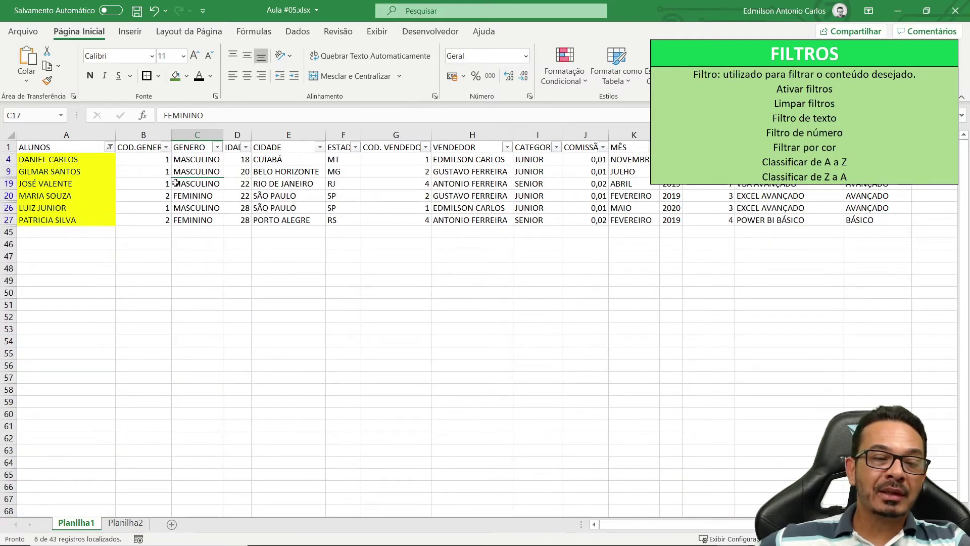
Step: Switch the ALUNOS color filter to the green cell color
click(109, 147)
mouse_move(95, 251)
click(203, 282)
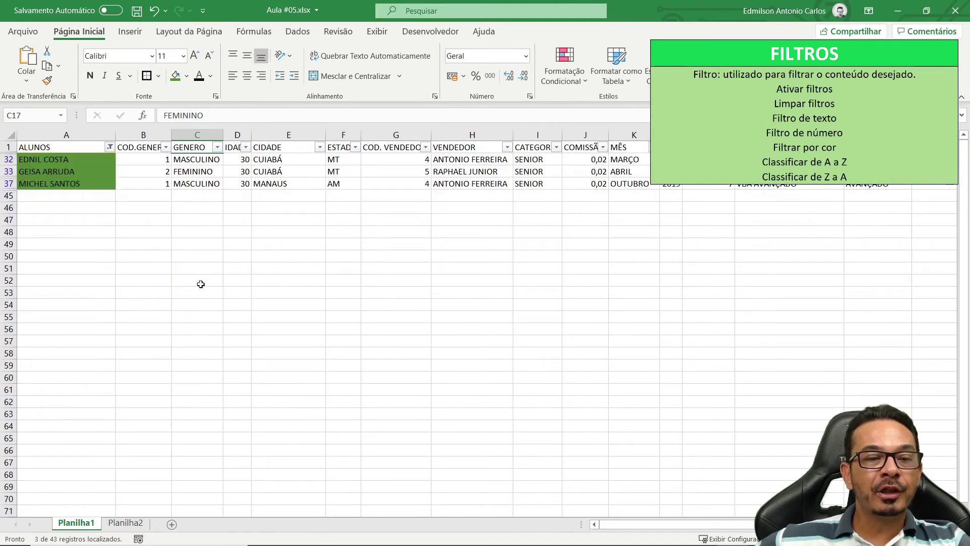
Step: Change the ALUNOS color filter to "Sem Preenchimento" and look through the rows without fill
click(109, 147)
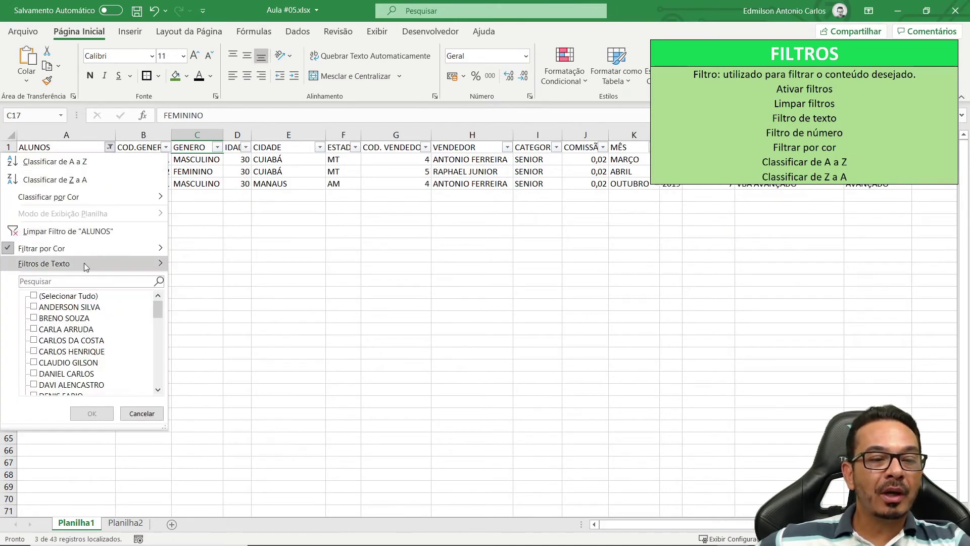
mouse_move(100, 266)
mouse_move(96, 249)
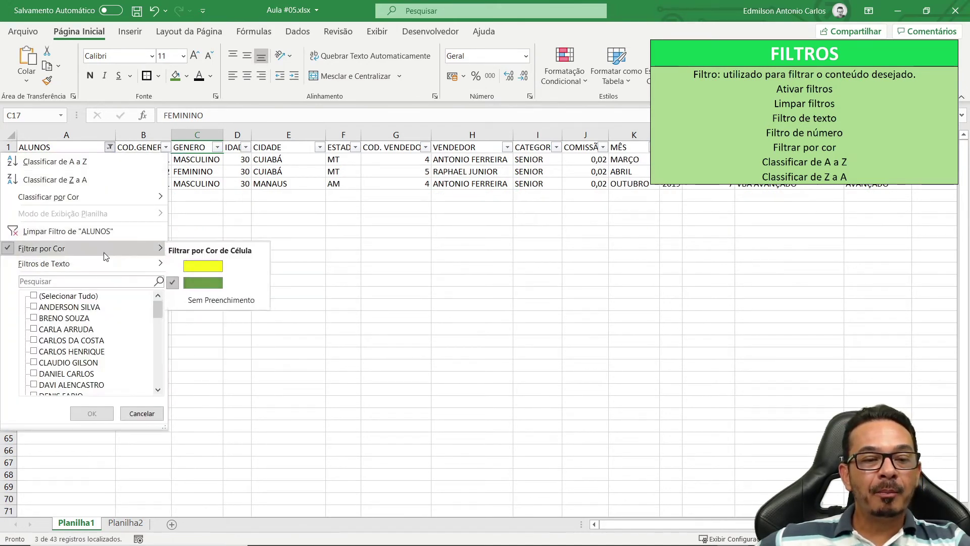
click(206, 300)
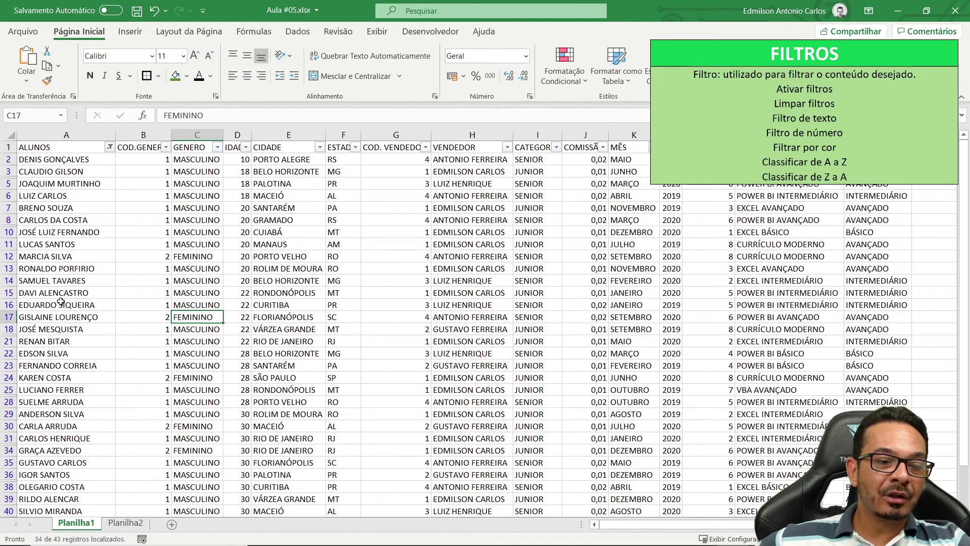
scroll(80, 253, down, 3)
scroll(83, 280, up, 3)
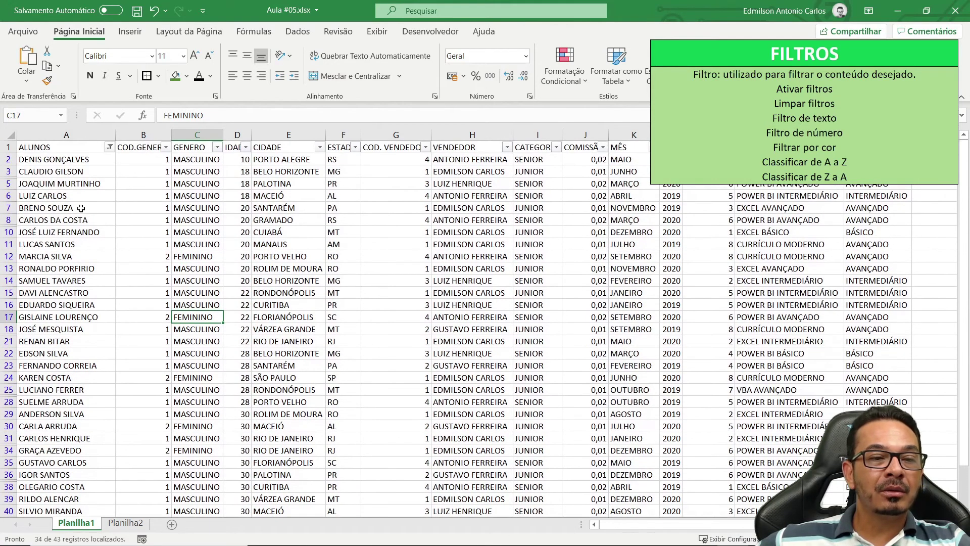
Step: Clear the color filter from the ALUNOS column
click(85, 147)
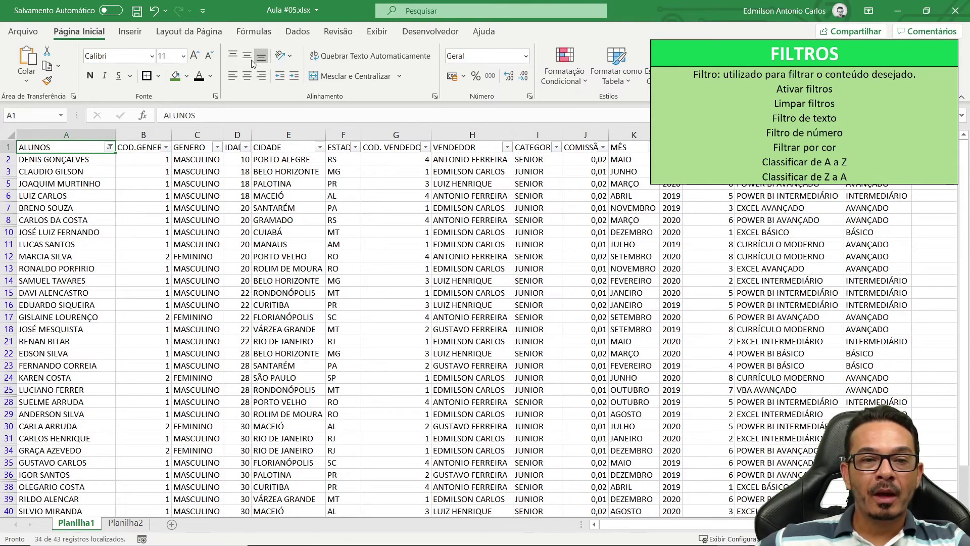
click(109, 147)
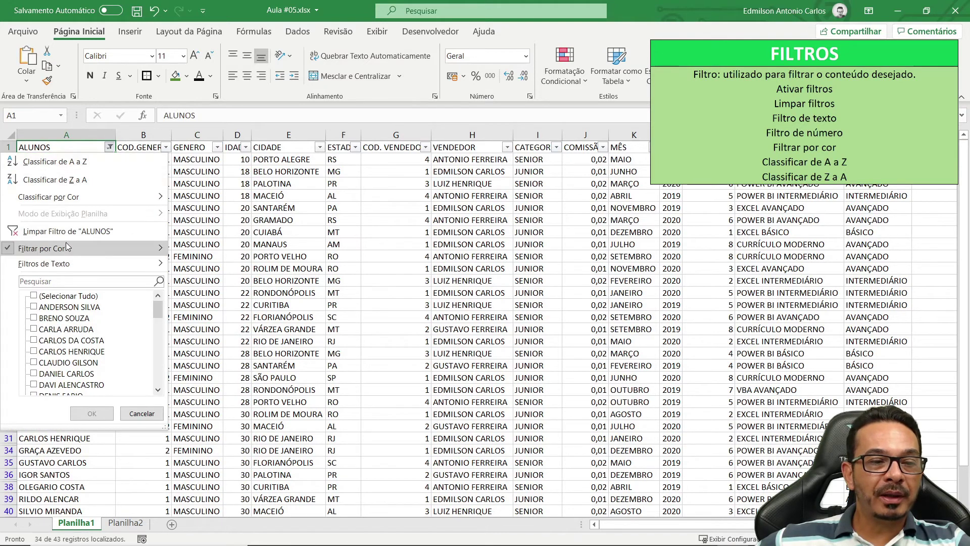
click(51, 226)
click(91, 223)
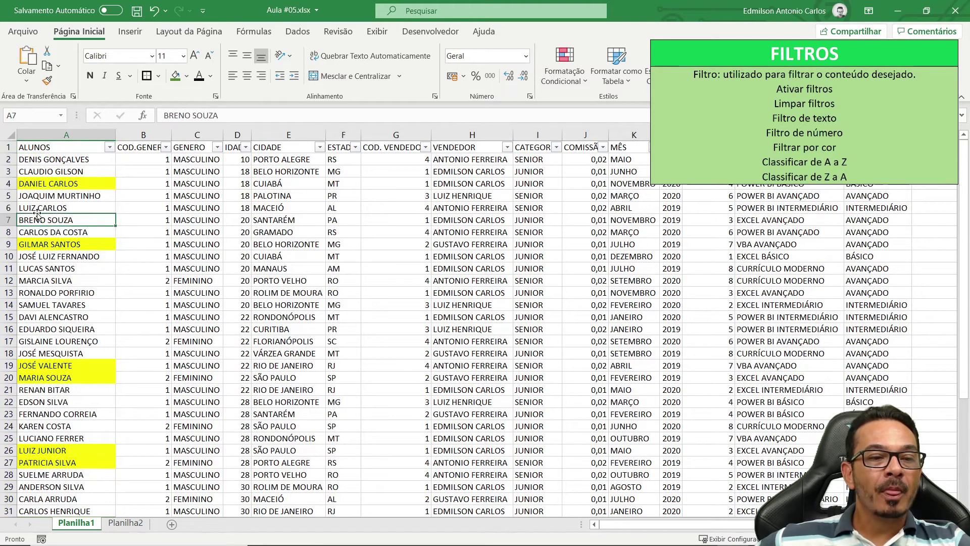
Step: Sort the student table by the ALUNOS column from A to Z
click(109, 147)
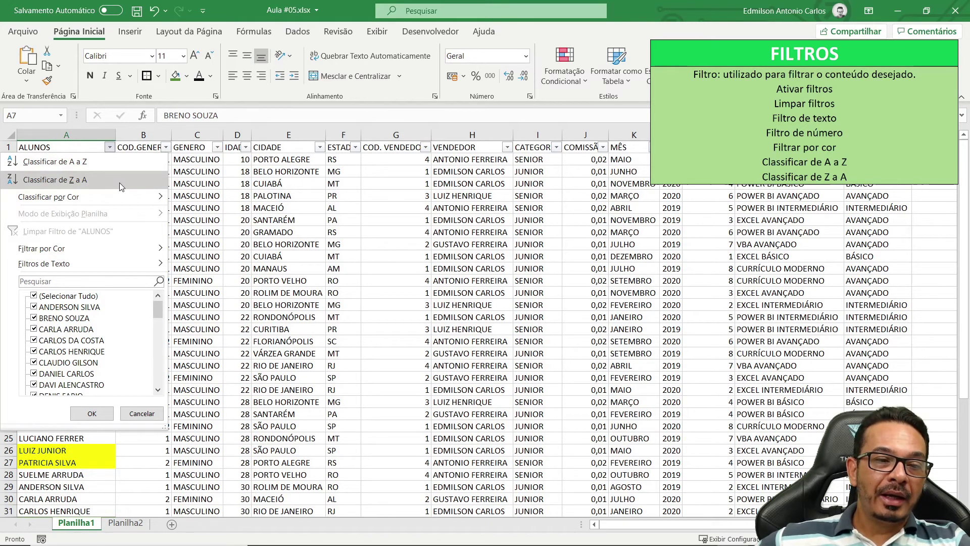
click(278, 234)
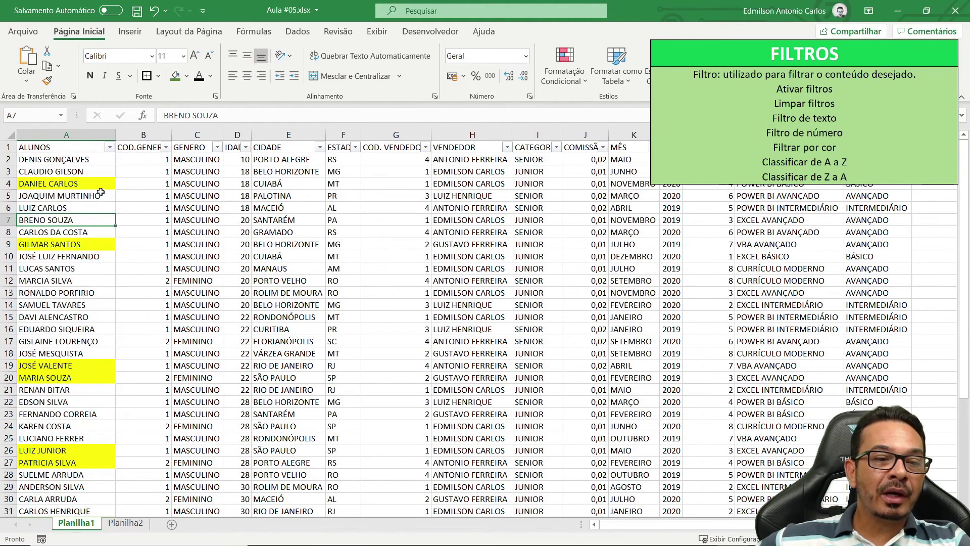
click(65, 171)
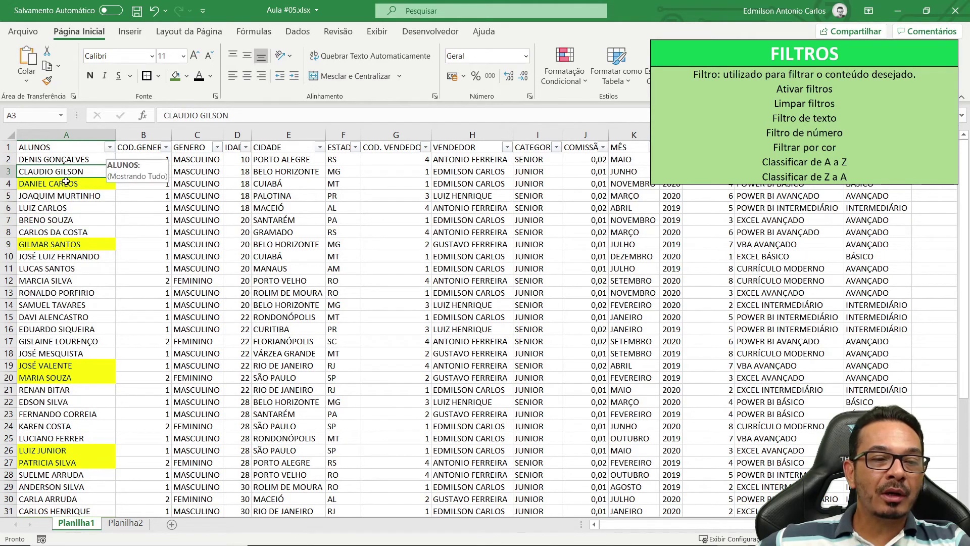
click(109, 147)
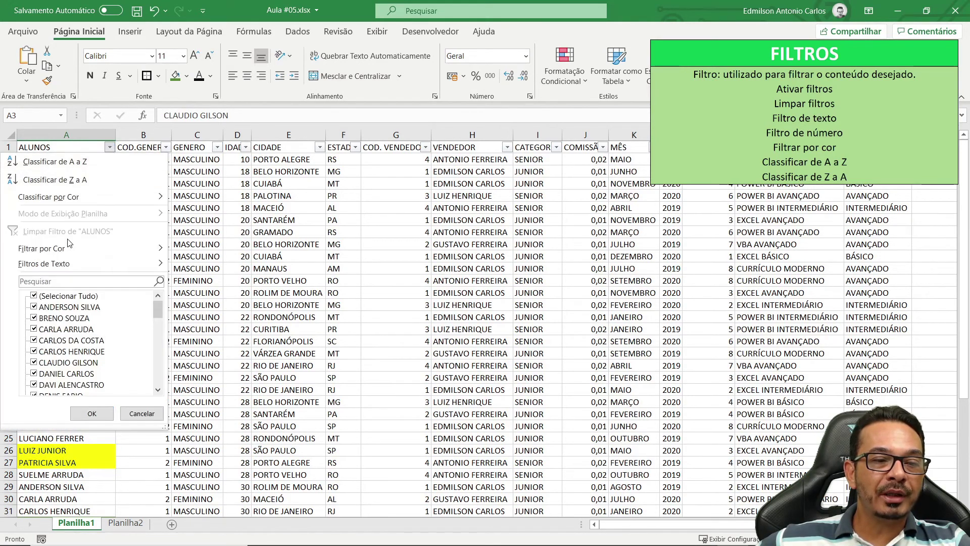
click(86, 162)
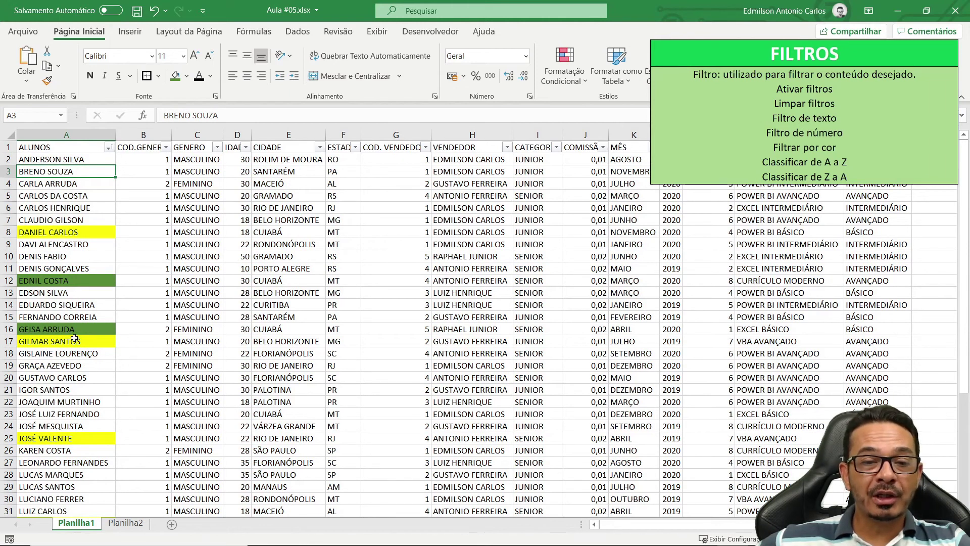
Step: Sort the student table by the IDADE column from largest to smallest
click(241, 160)
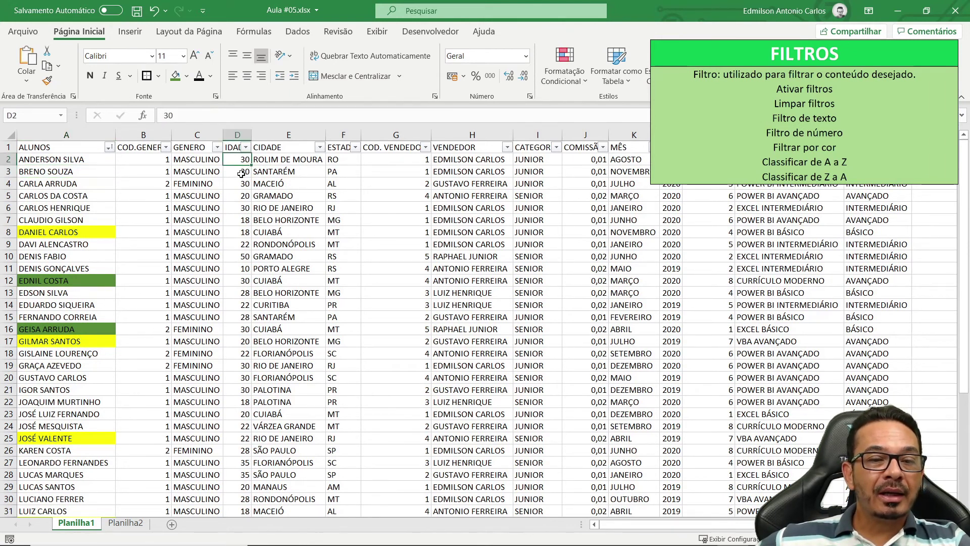
click(246, 147)
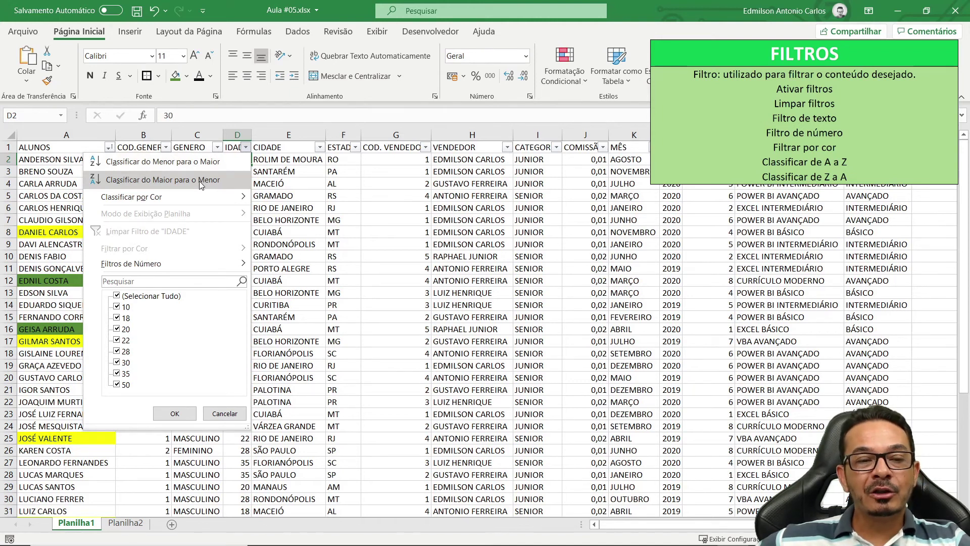
click(199, 181)
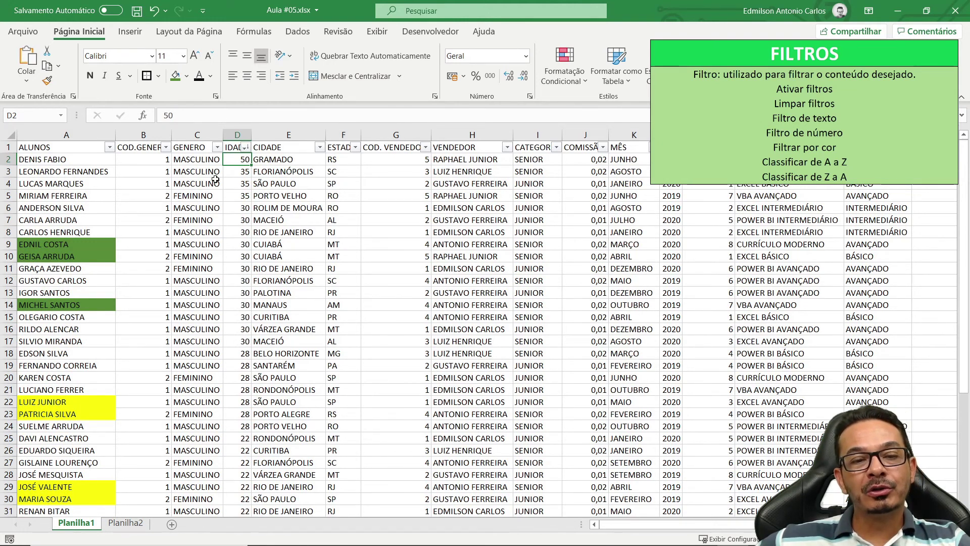
click(396, 196)
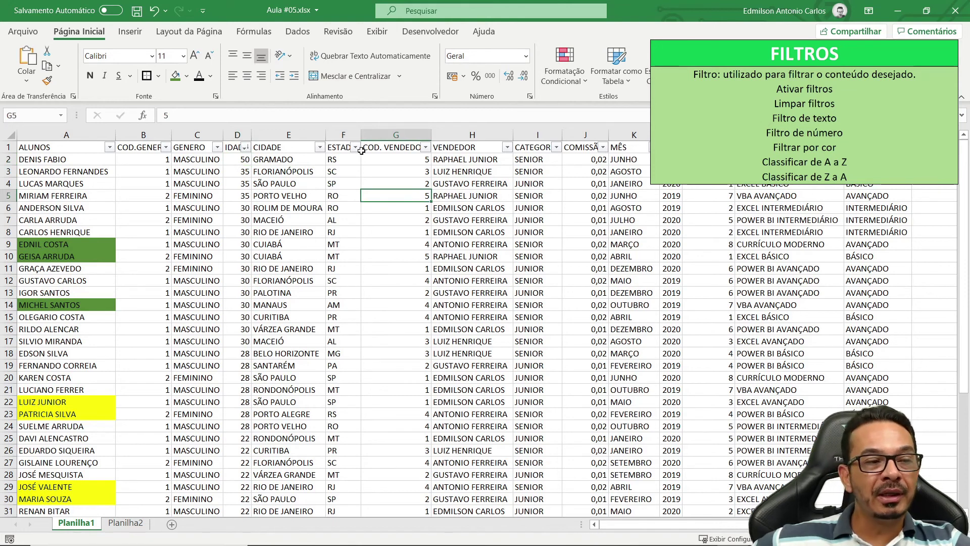